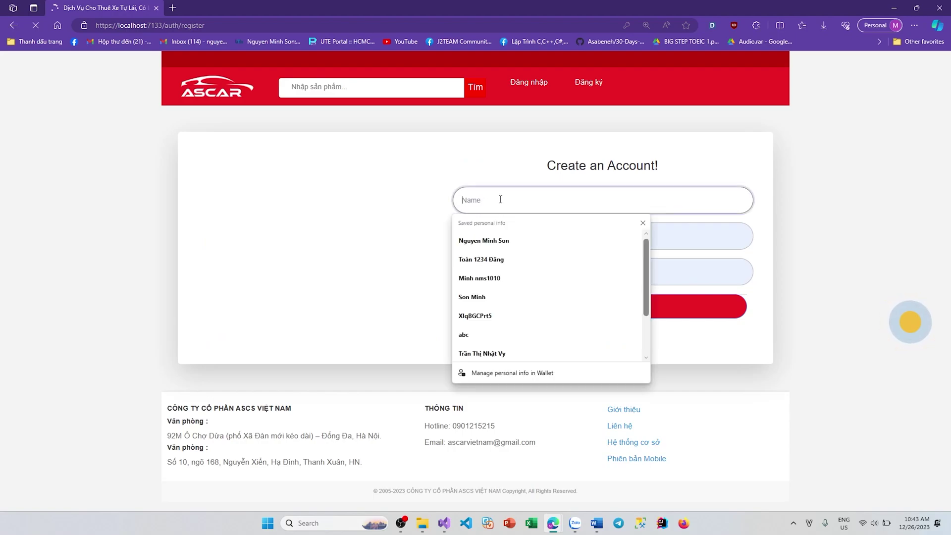
Step: Register a test123 account, completing the prefilled email and entering a password
text(test123)
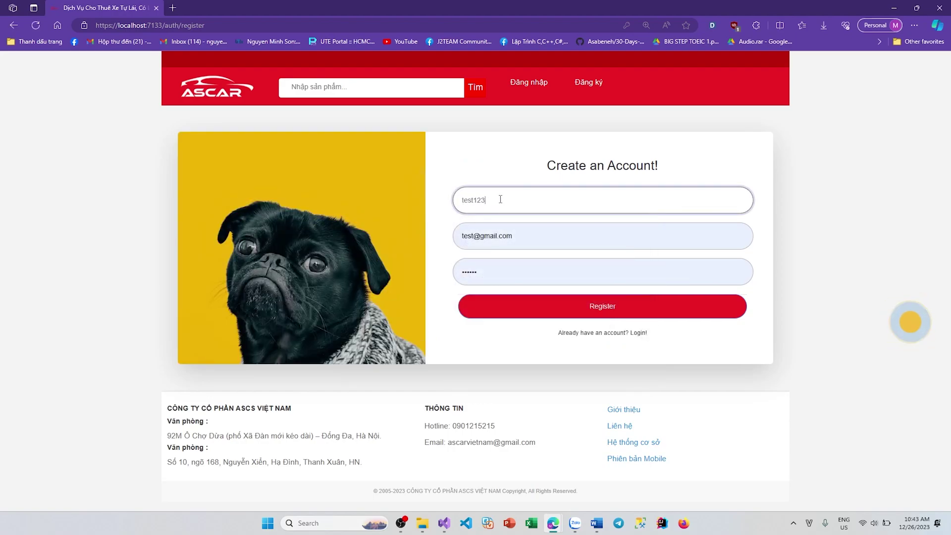
key(Tab)
click(475, 236)
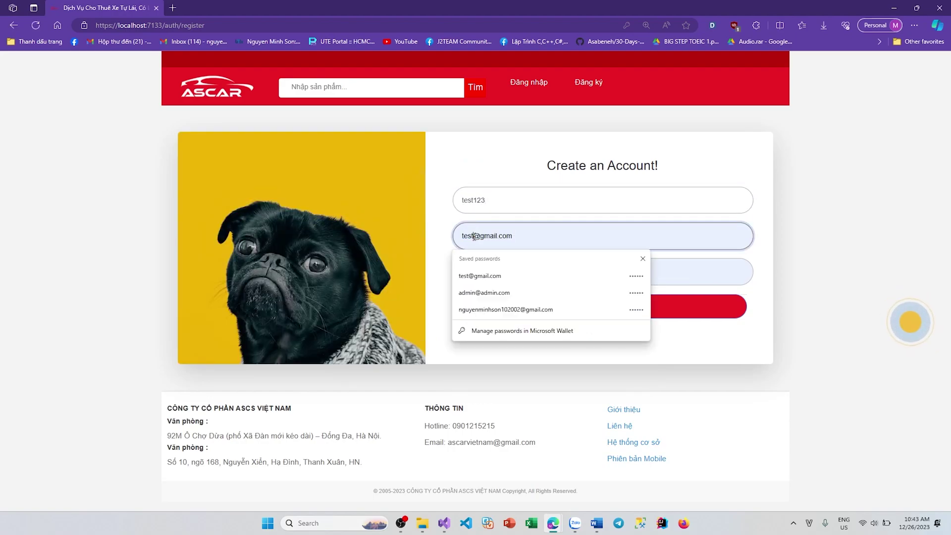
text(123)
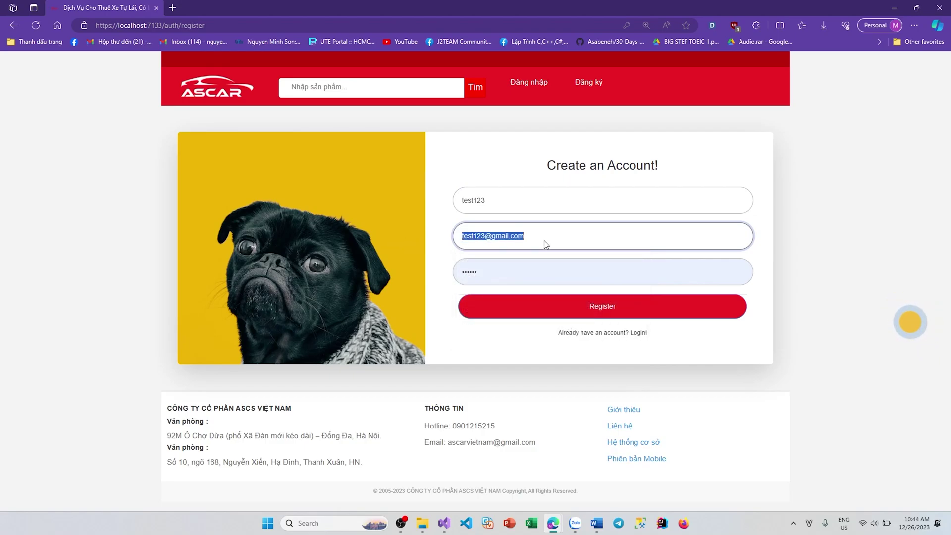
click(525, 273)
text(123)
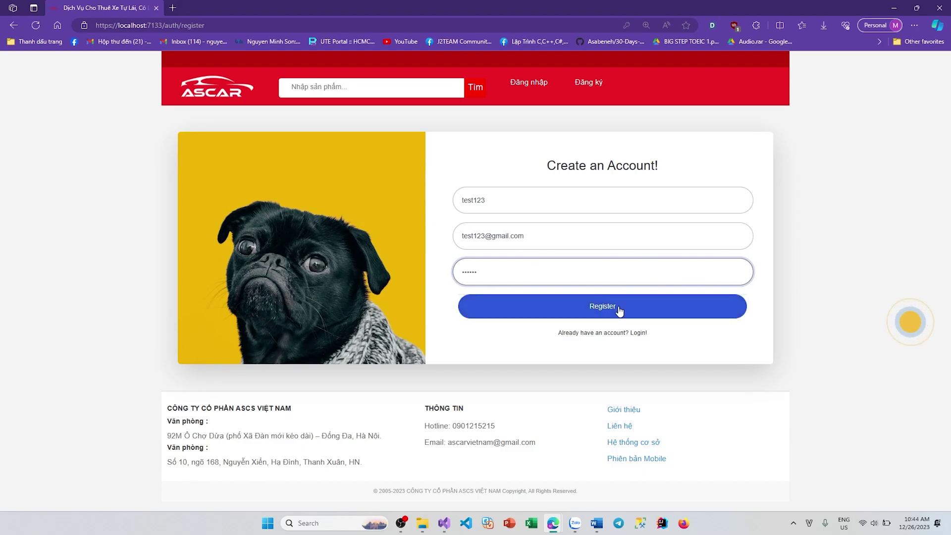
click(619, 310)
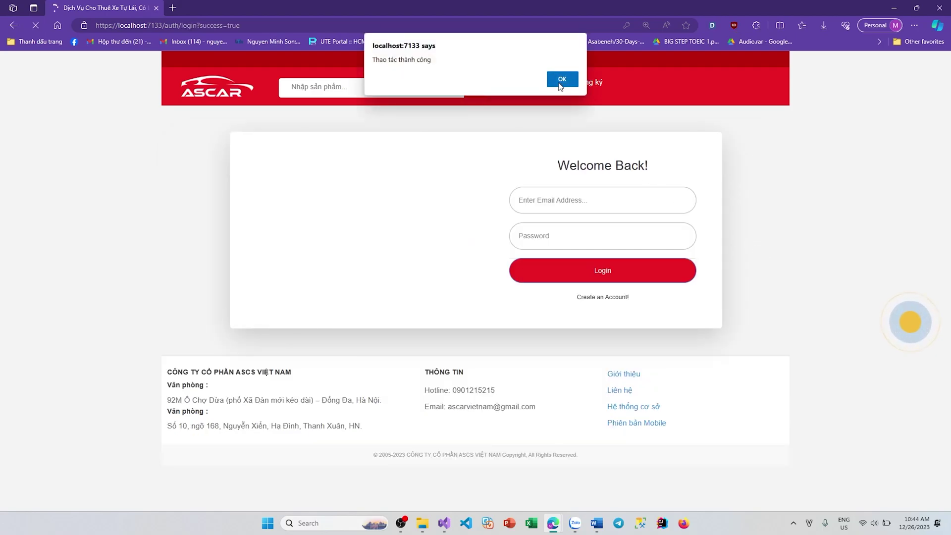
click(561, 80)
Step: Sign in with the new account's email to reach the home rental listing
click(620, 198)
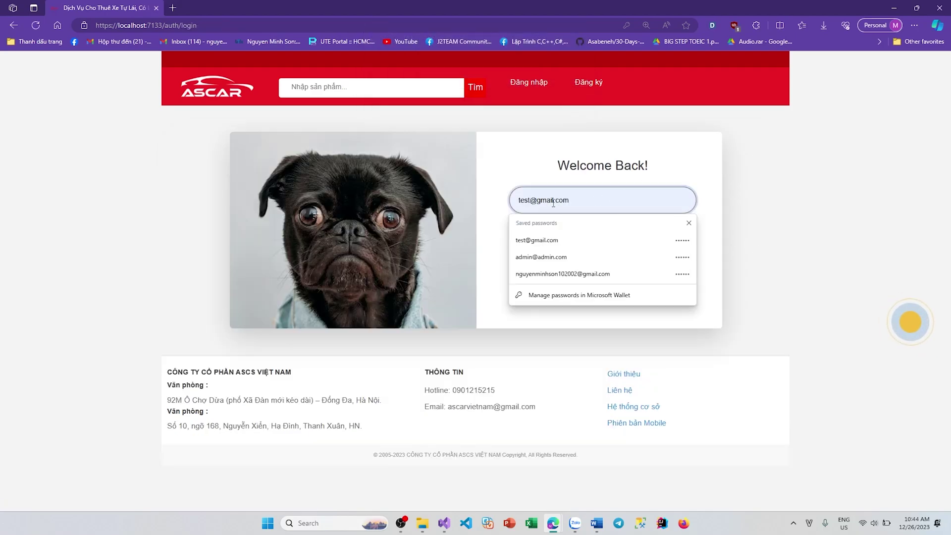
key(Left)
key(Left)
key(Left)
key(Left)
key(Left)
key(Left)
key(Left)
key(Left)
key(Left)
key(Left)
text(123)
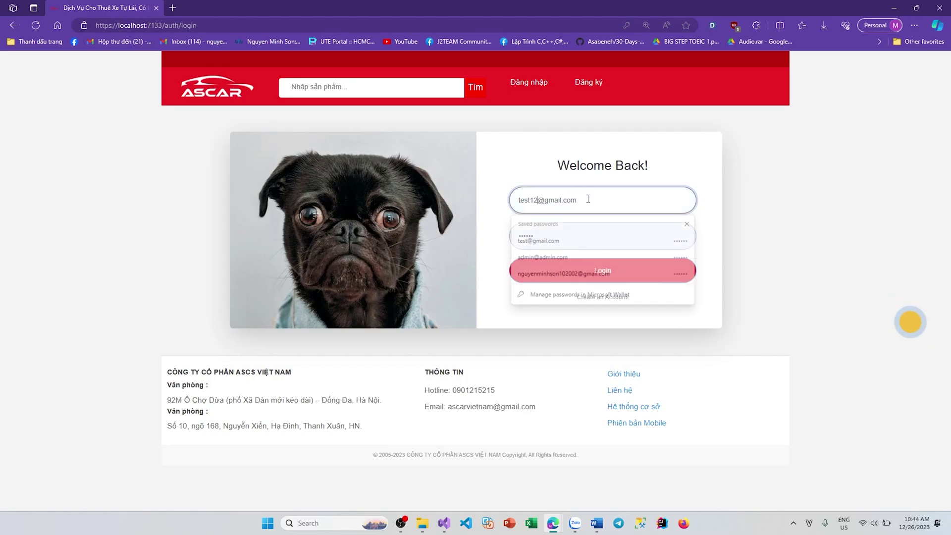
click(604, 272)
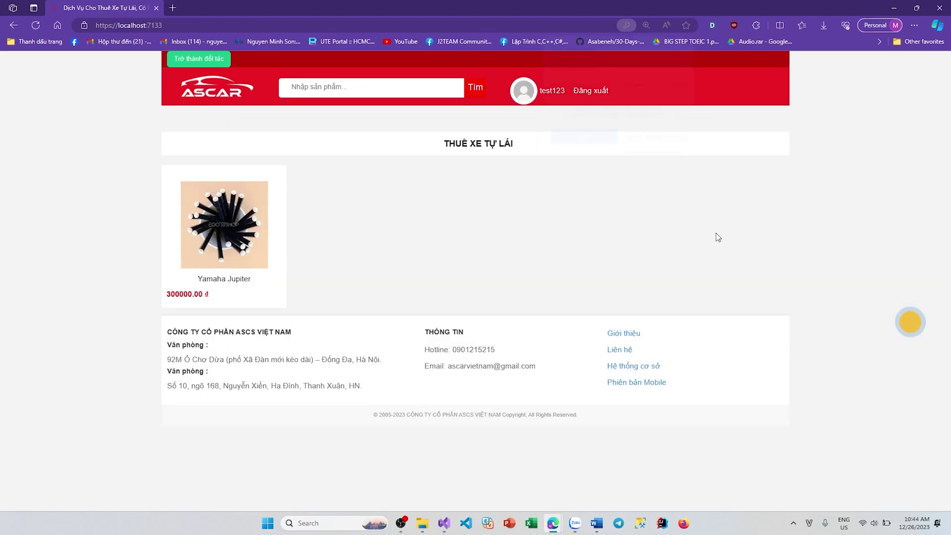
Step: Check the profile's rented vehicles and favourites lists, then return to profile information
click(611, 136)
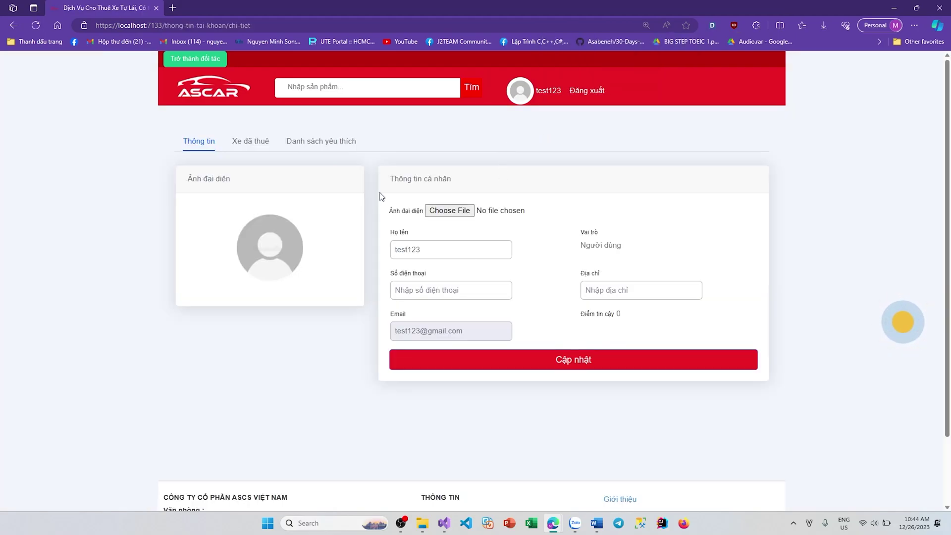
click(261, 144)
click(327, 148)
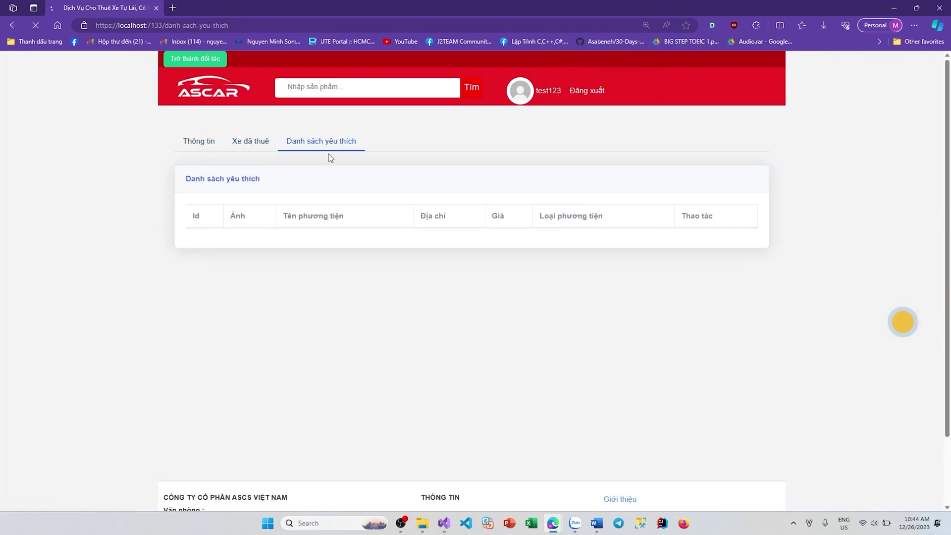
click(253, 144)
click(318, 146)
click(198, 142)
Step: Open the Yamaha Jupiter from the home listing and follow it with Theo dõi
click(226, 97)
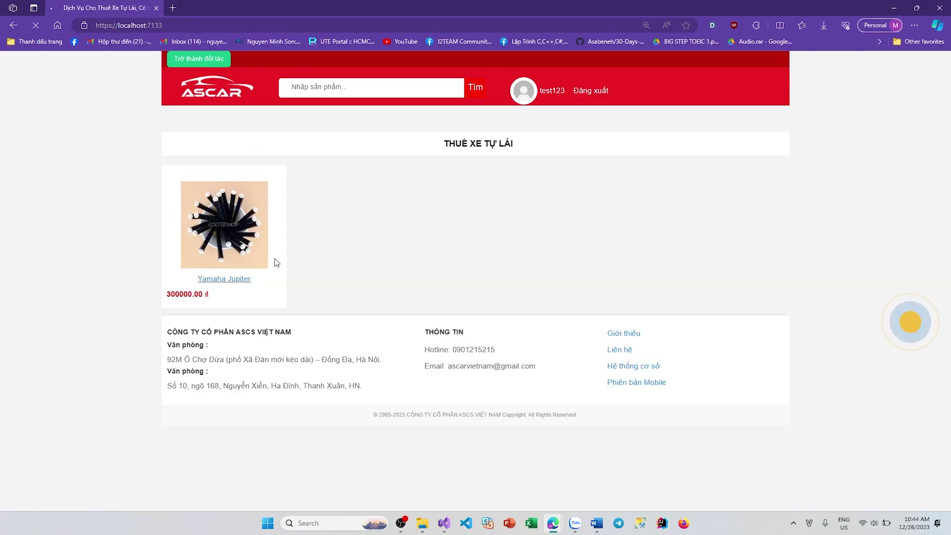
click(273, 262)
scroll(188, 388, down, 4)
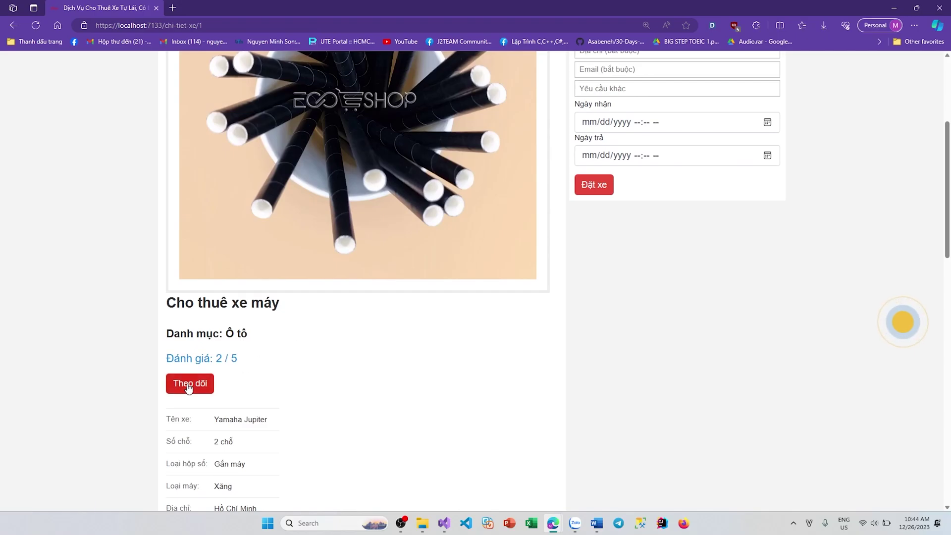
click(189, 384)
drag(612, 243, 430, 243)
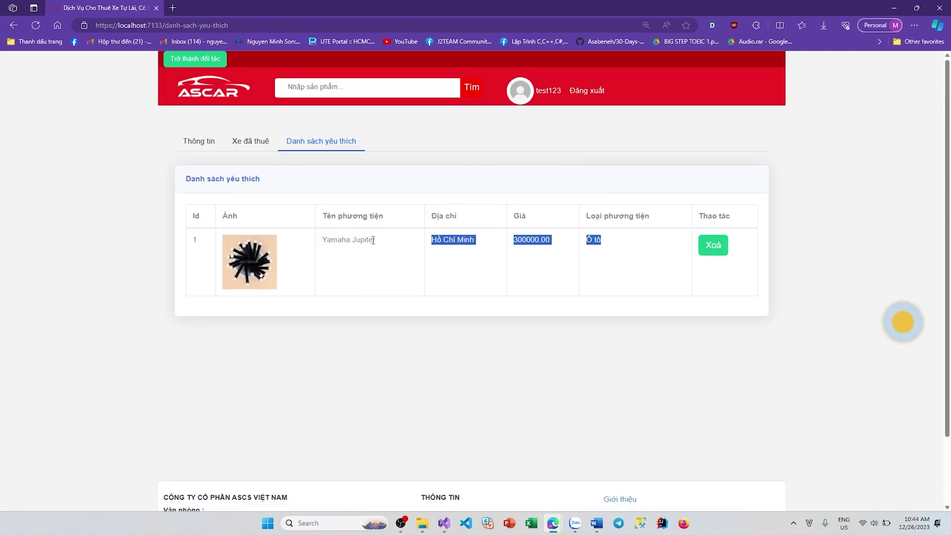
drag(313, 248, 402, 248)
click(596, 258)
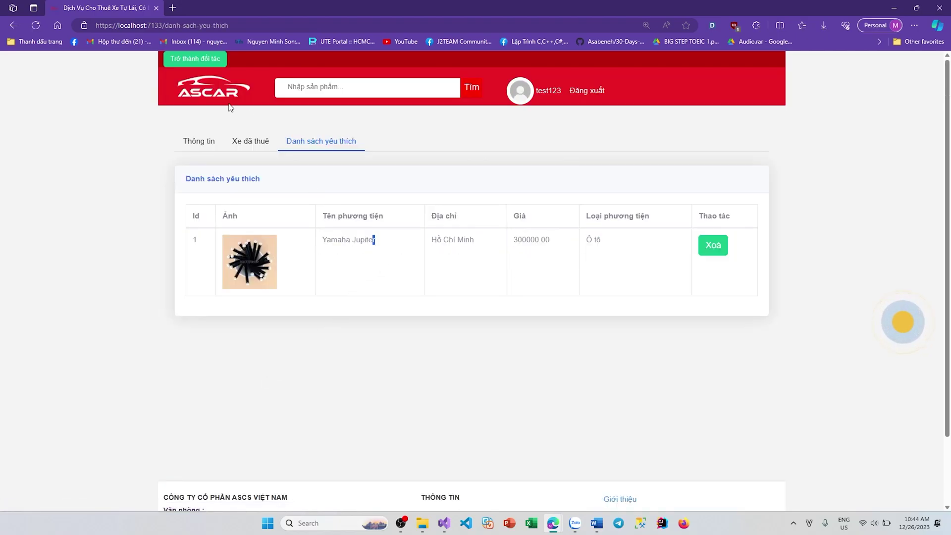
Step: Open the Yamaha Jupiter detail page and look over its details and 2 / 5 rating
click(198, 102)
click(251, 272)
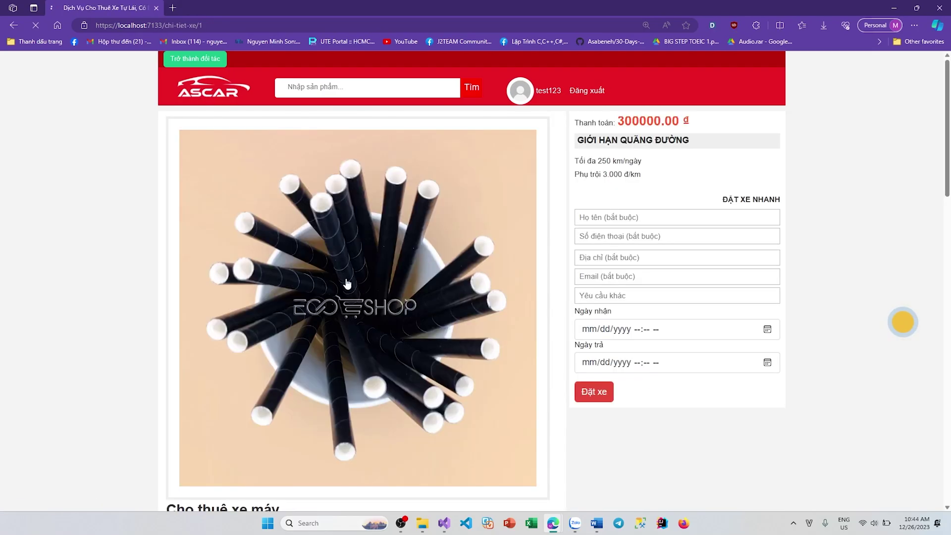
scroll(347, 283, down, 7)
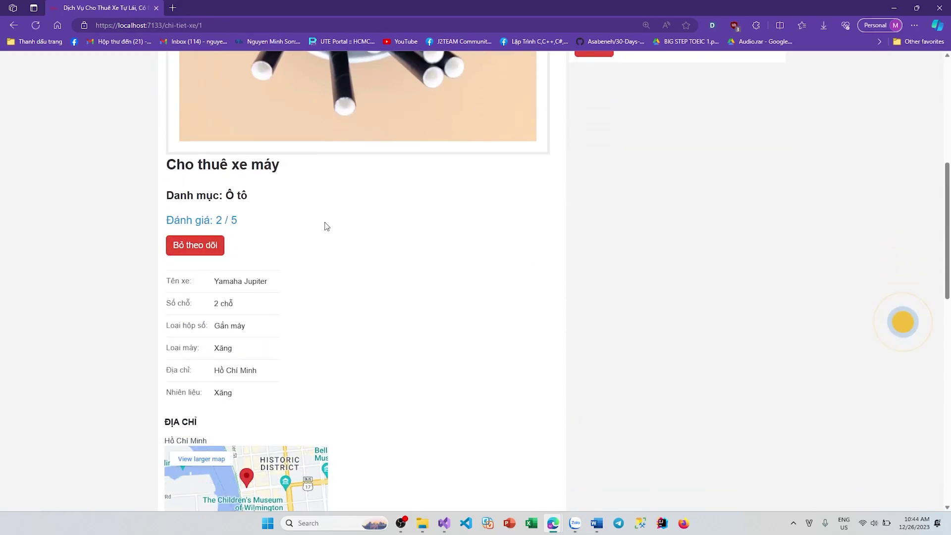
drag(272, 222, 200, 221)
click(308, 224)
scroll(306, 224, down, 11)
scroll(329, 240, up, 7)
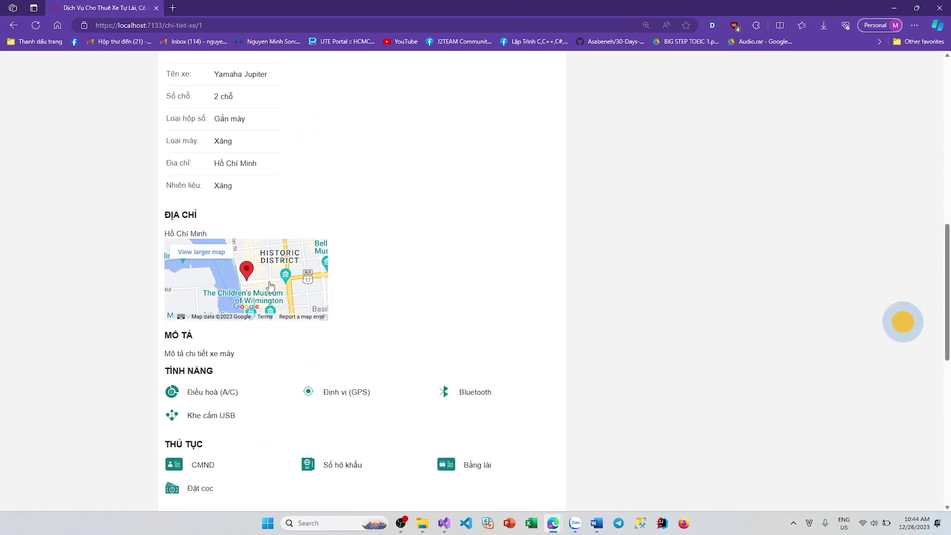
Step: Read the bike's existing reviews, scroll back up, and go to the account's profile page
scroll(406, 288, down, 9)
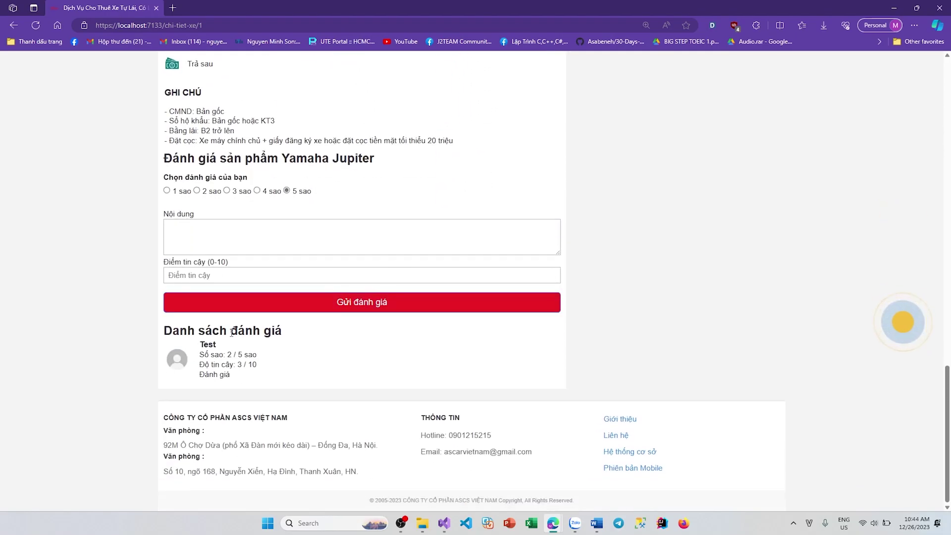
click(285, 379)
drag(285, 379, 271, 357)
click(359, 363)
scroll(663, 330, up, 8)
scroll(663, 330, up, 9)
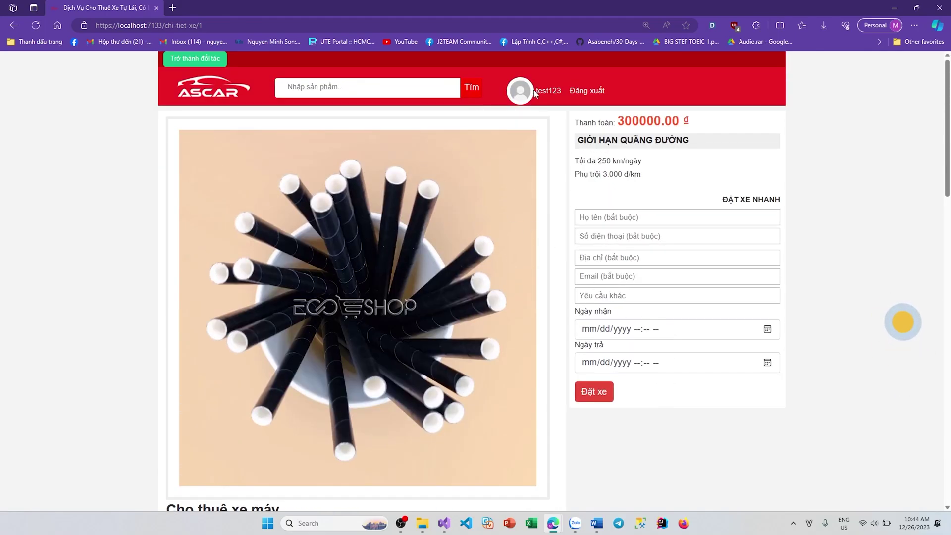
click(535, 93)
Step: Enter the address Hồ Chí Minh and a phone number in Thông tin, then save with Cập nhật
click(246, 145)
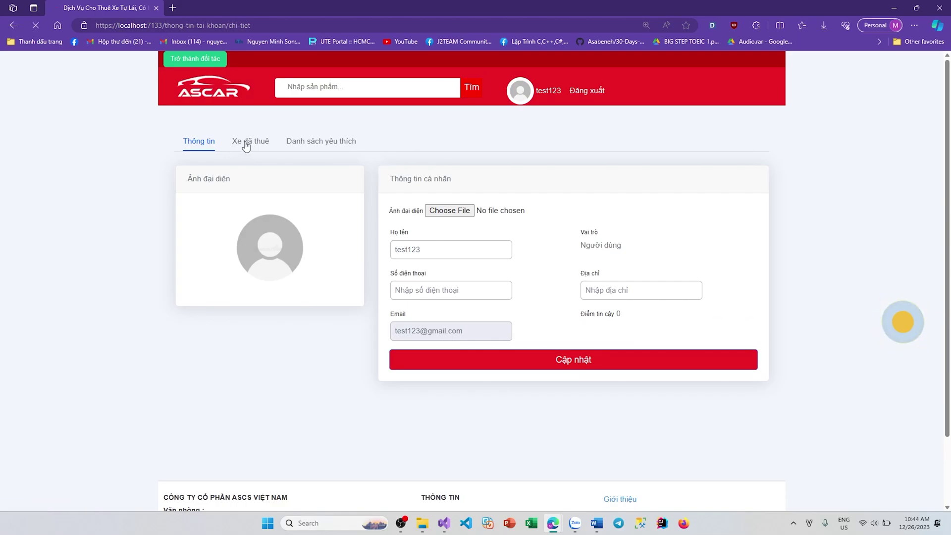
click(194, 147)
click(652, 294)
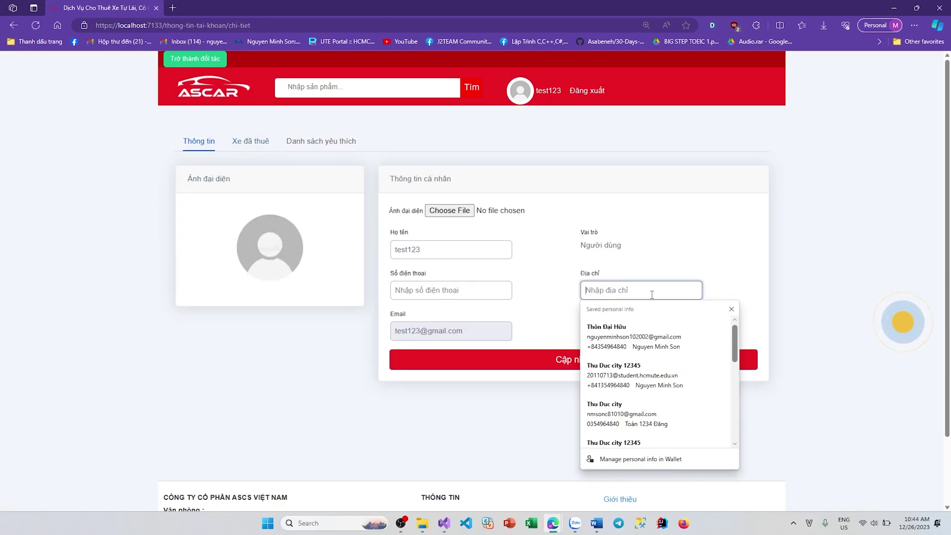
text(Hồ Chí Minh)
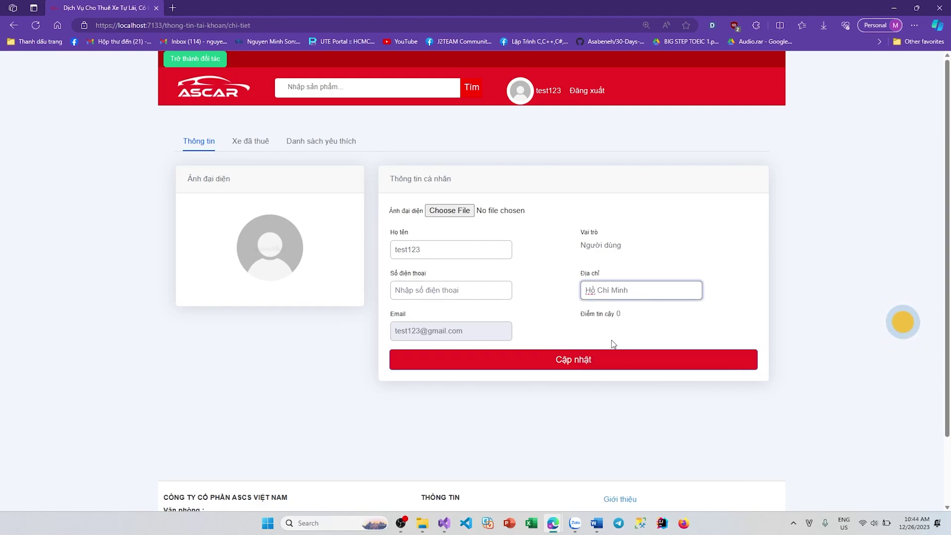
click(614, 353)
click(472, 296)
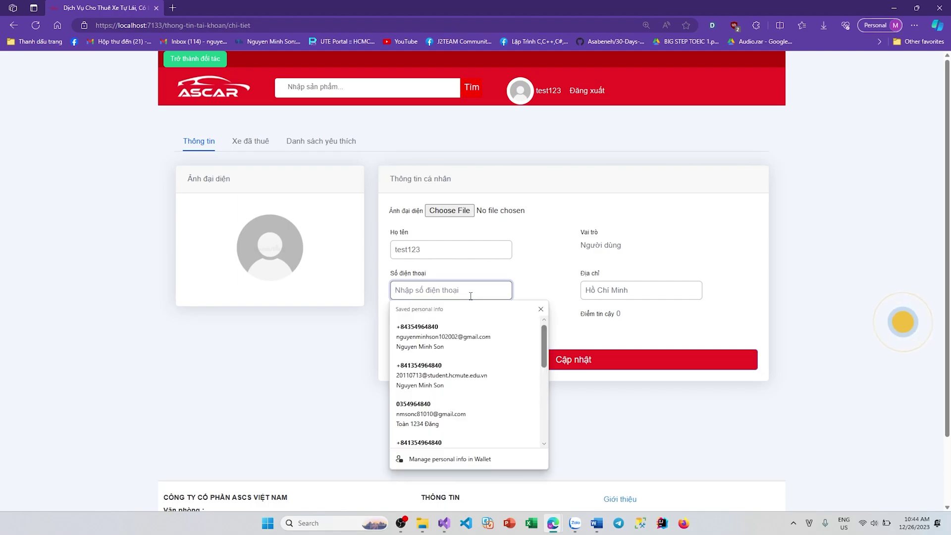
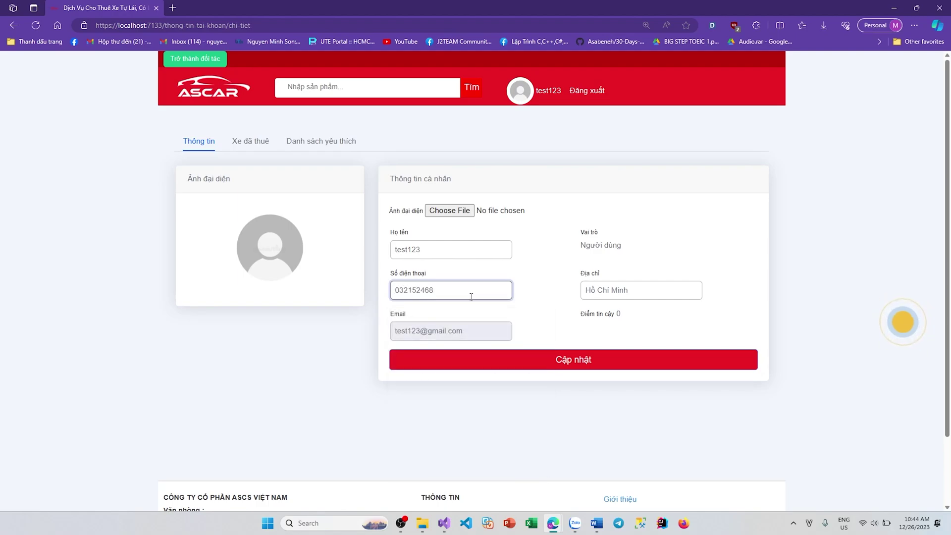
click(546, 365)
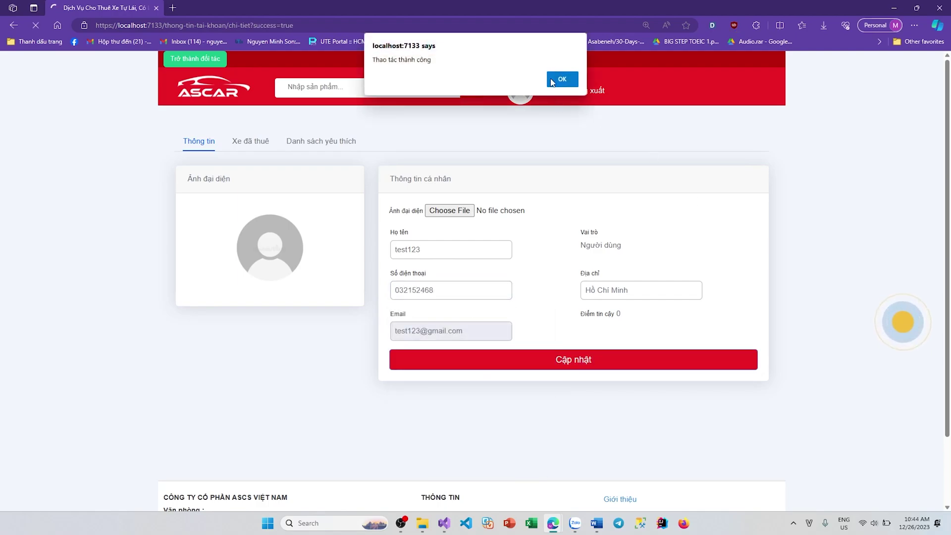
click(553, 83)
drag(545, 296, 595, 246)
Step: Choose HoangHonNT.jpg as the avatar and save the profile
click(449, 211)
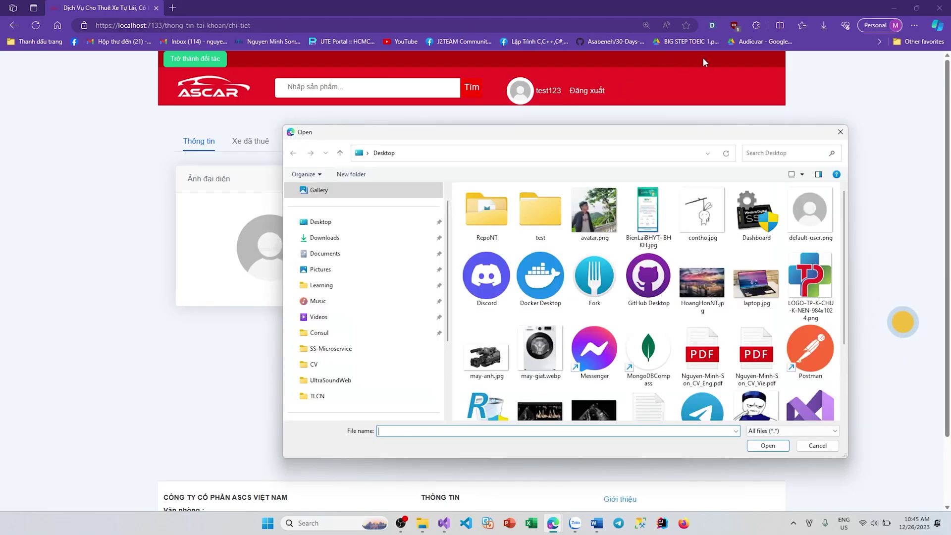
double_click(696, 297)
click(564, 369)
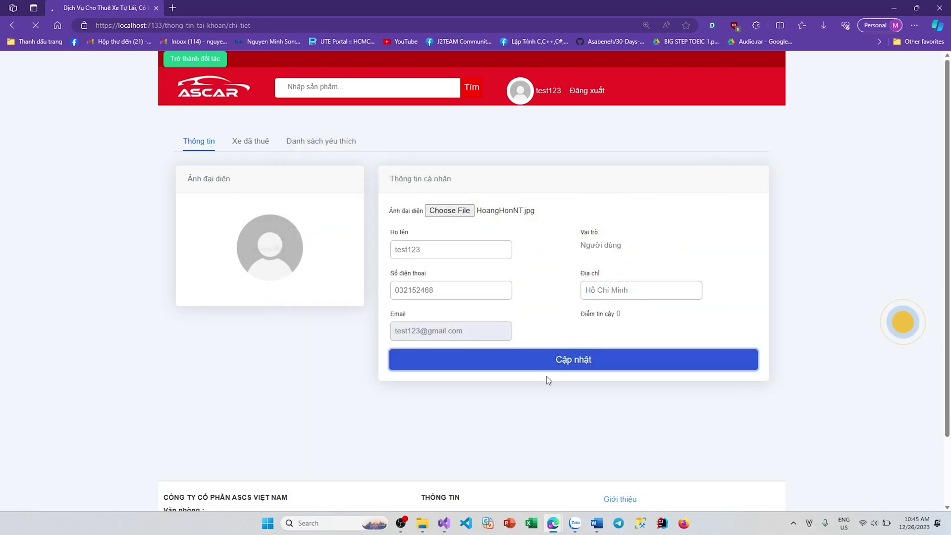
click(562, 80)
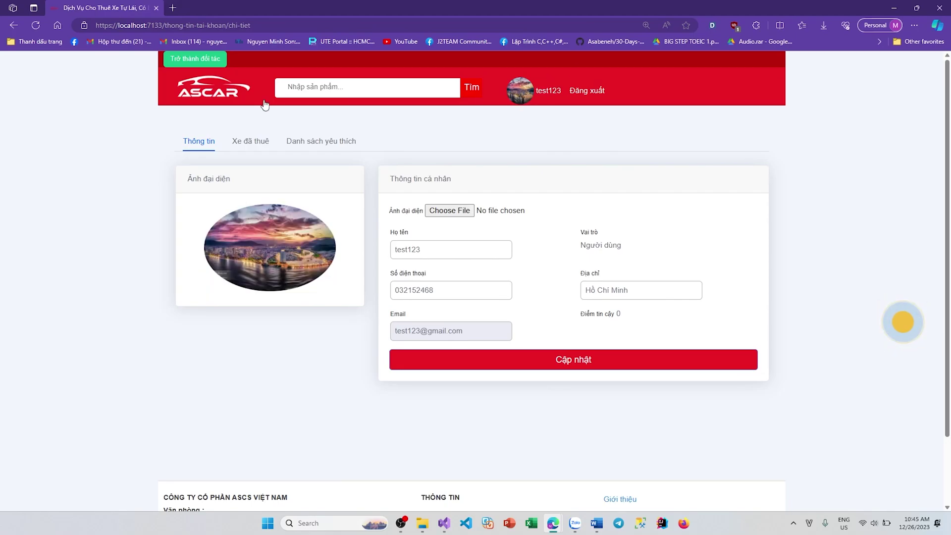
Step: Submit the Trở thành đối tác partner form, autofilled from saved contact details
click(190, 60)
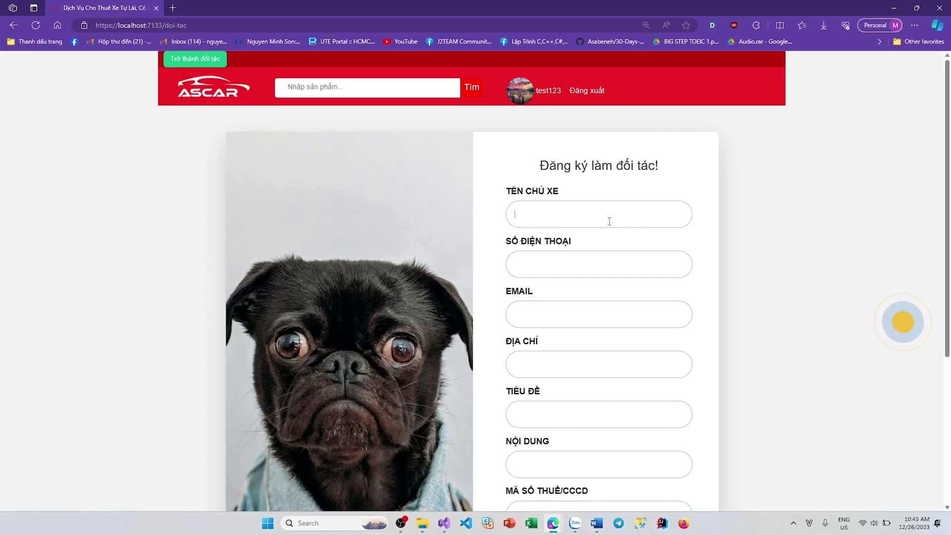
click(609, 221)
click(555, 261)
scroll(793, 250, down, 4)
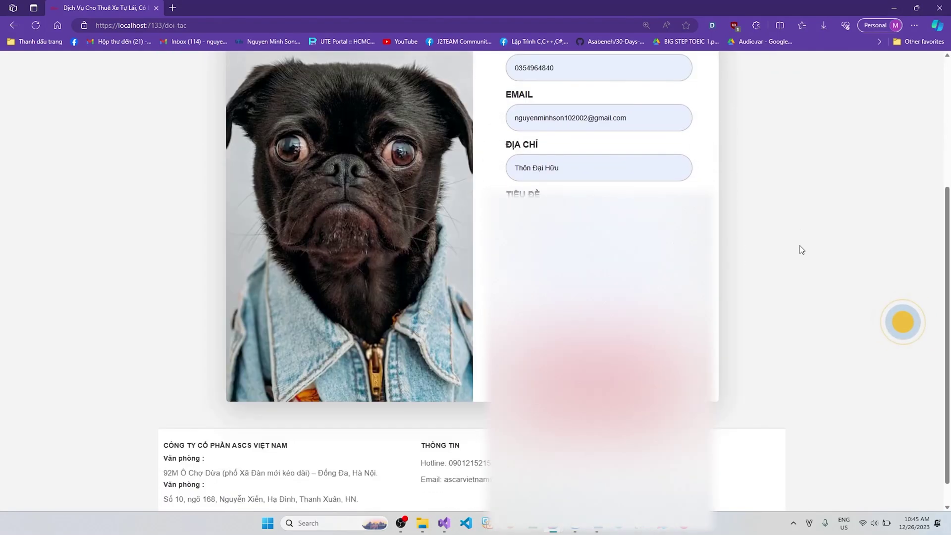
scroll(802, 249, down, 1)
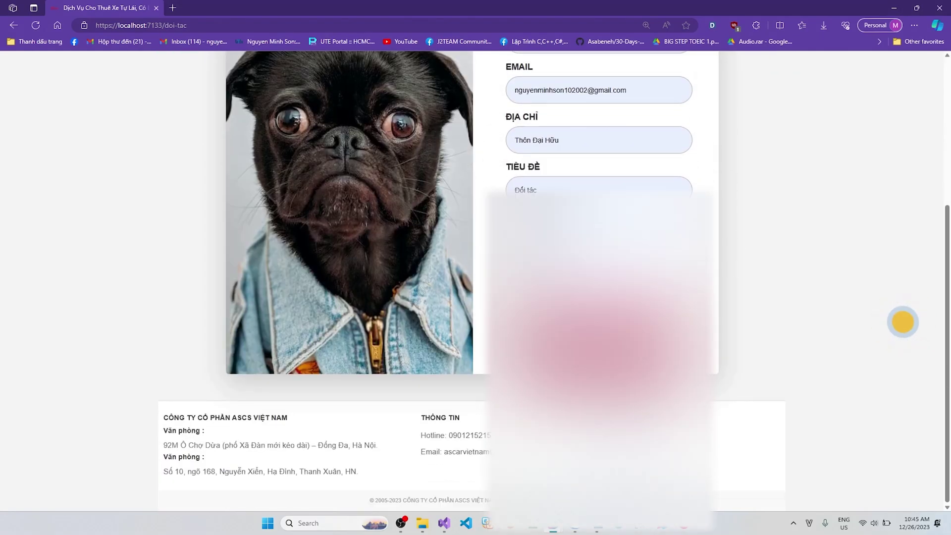
scroll(733, 330, up, 2)
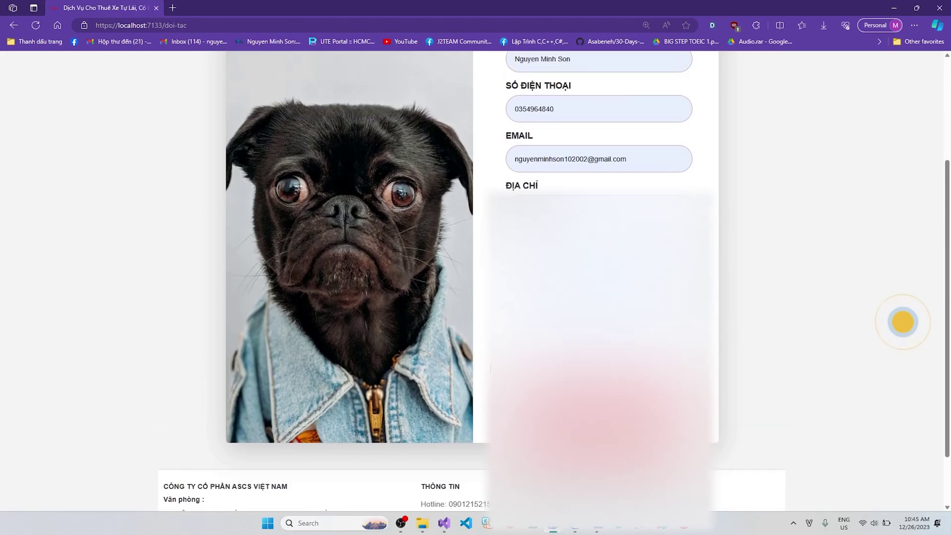
scroll(738, 341, up, 2)
scroll(738, 341, down, 3)
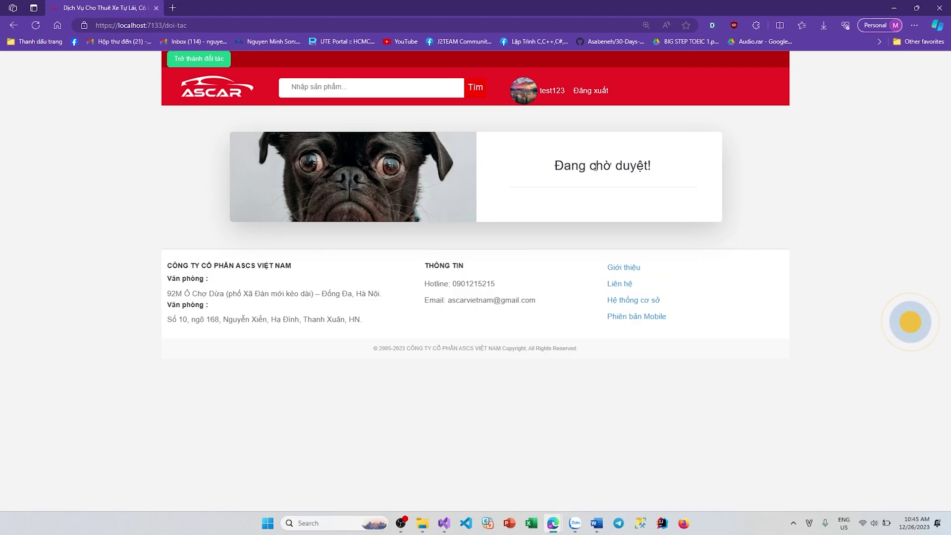
drag(564, 166, 705, 181)
click(683, 205)
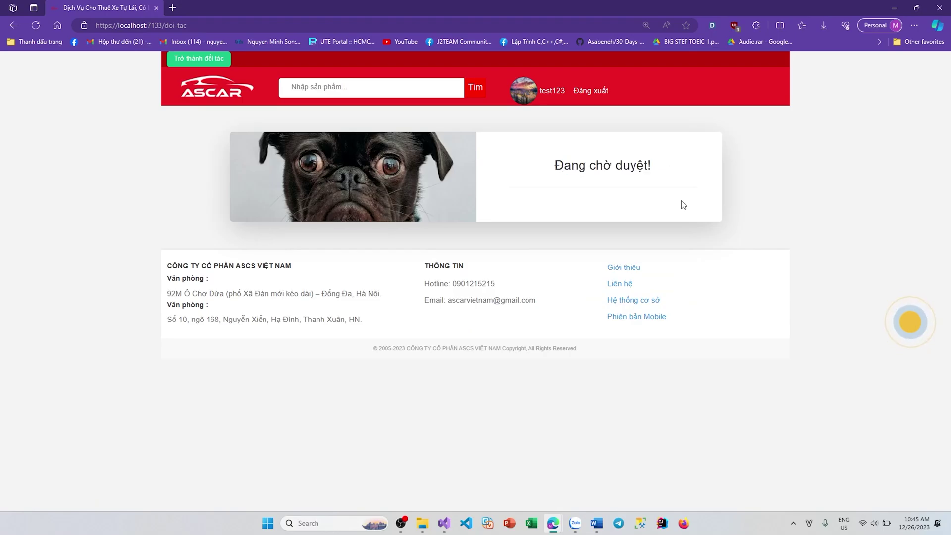
Step: Log out and sign in as administrator with the saved admin credentials
click(602, 99)
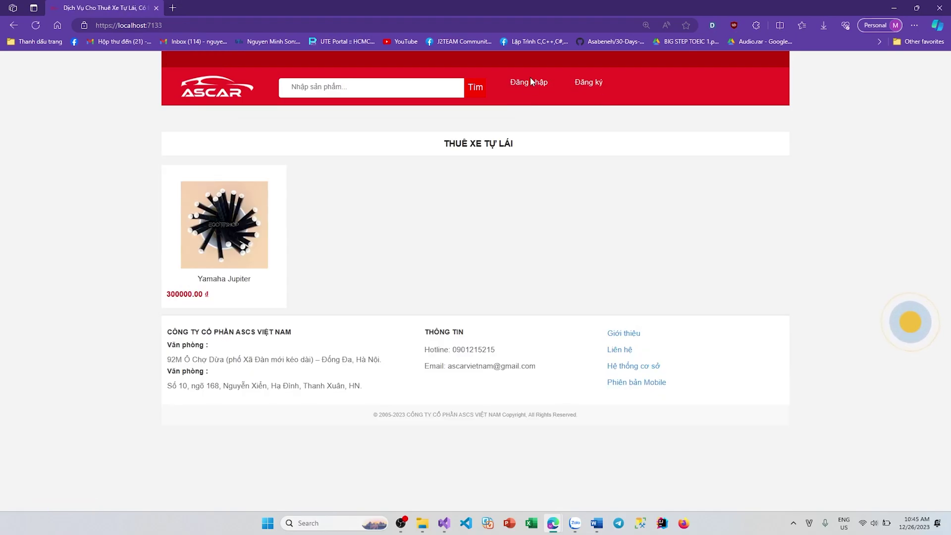
click(529, 79)
click(545, 200)
text(ad)
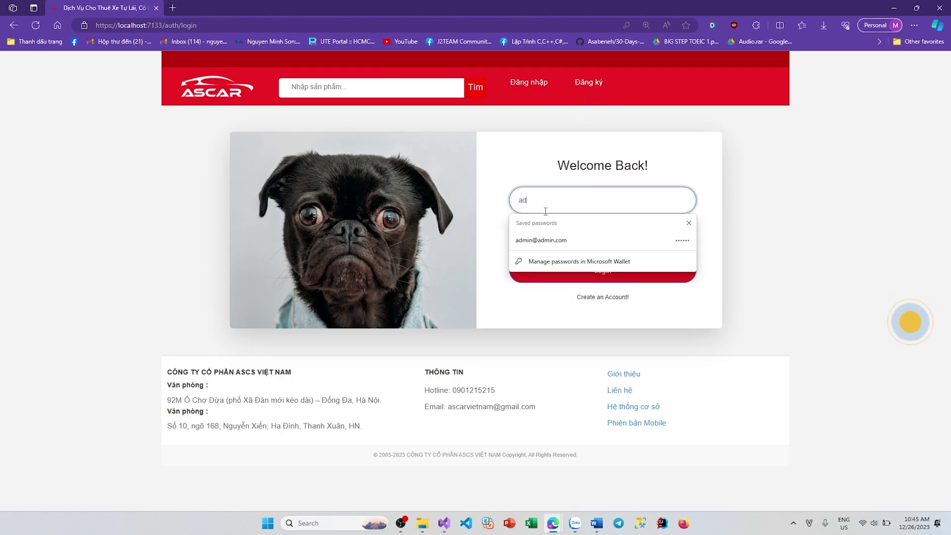
click(561, 240)
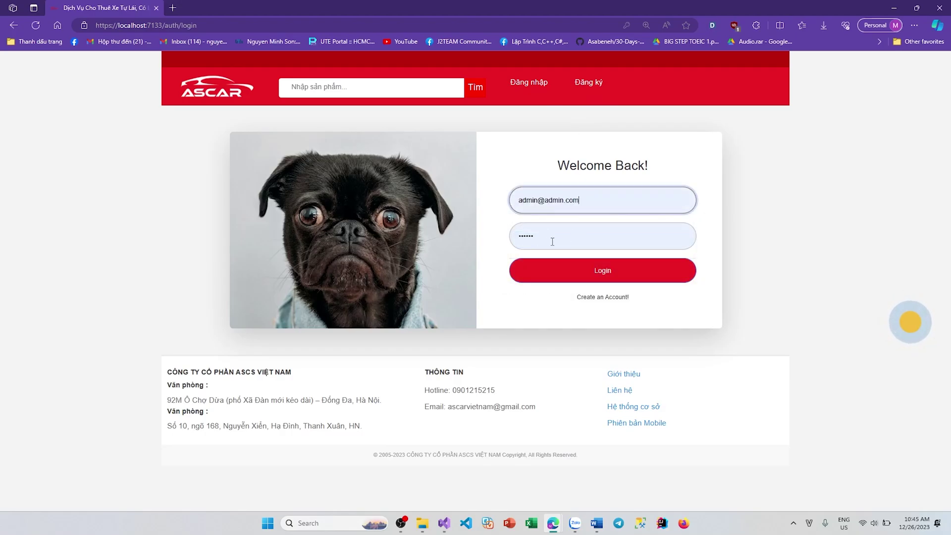
click(573, 272)
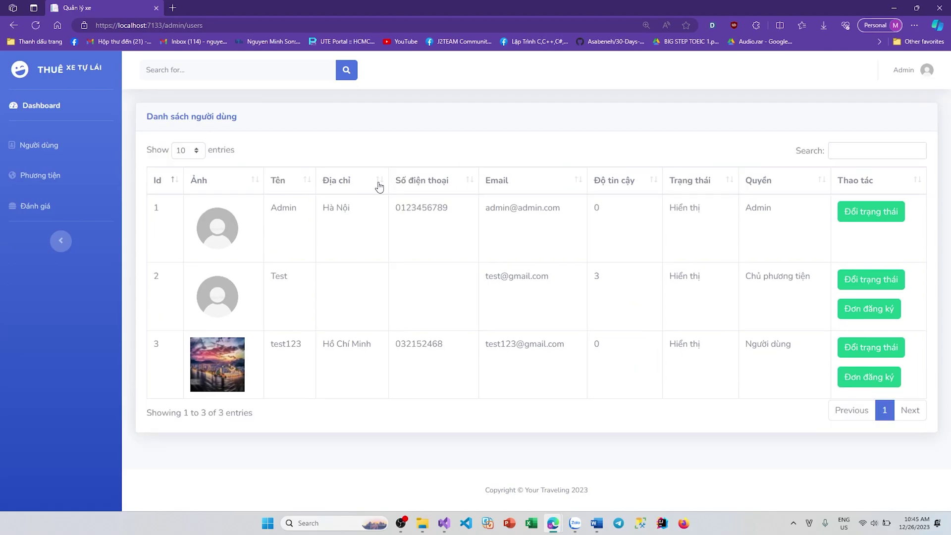
Step: Open test123's Đơn đăng ký on row 3, showing the Cá nhân request marked Chưa duyệt
drag(271, 348, 681, 355)
click(682, 355)
click(868, 380)
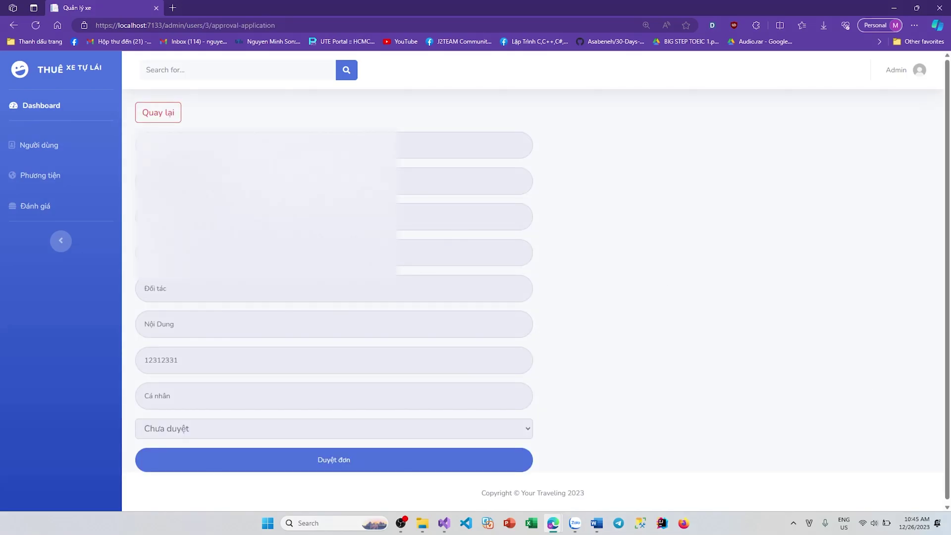
scroll(347, 297, down, 1)
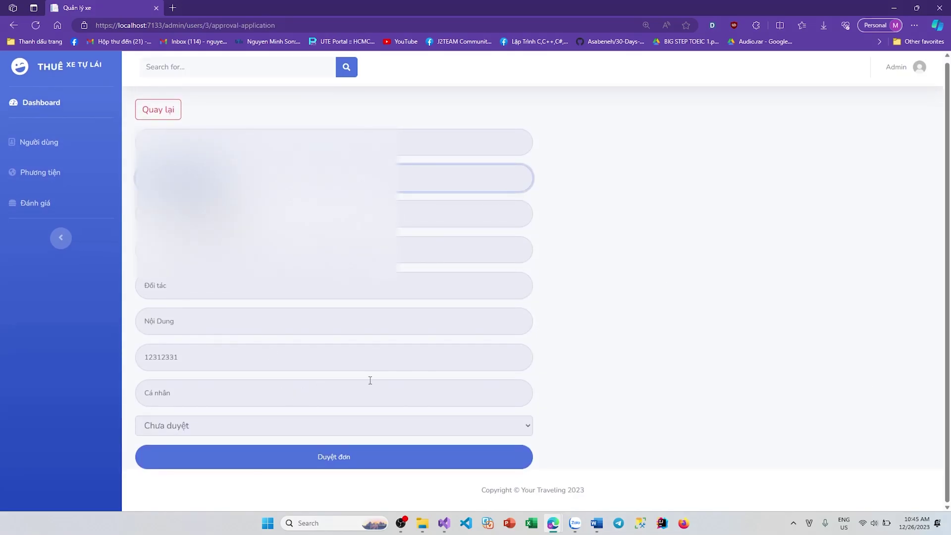
Step: Approve test123's application with Duyệt đơn, making the role Chủ phương tiện
click(361, 460)
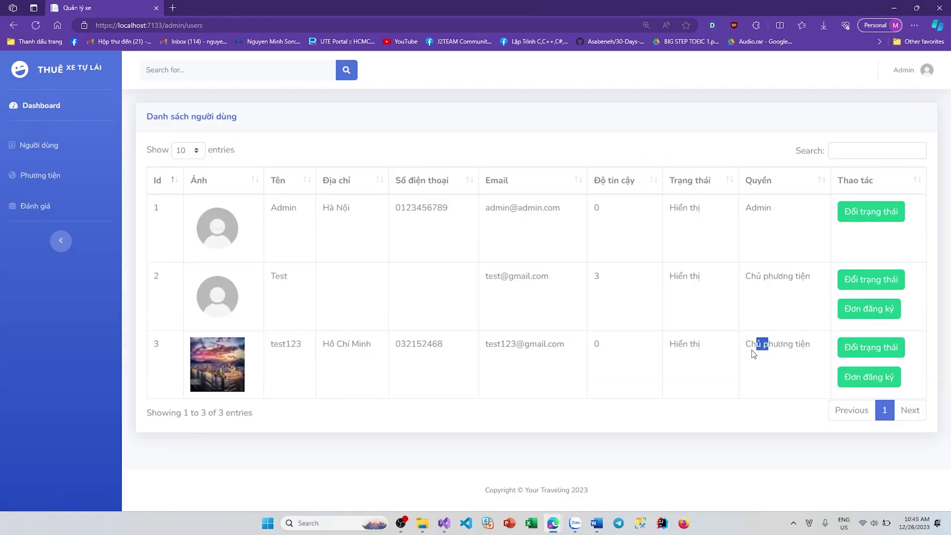
drag(754, 354, 631, 355)
click(716, 353)
drag(693, 347, 420, 345)
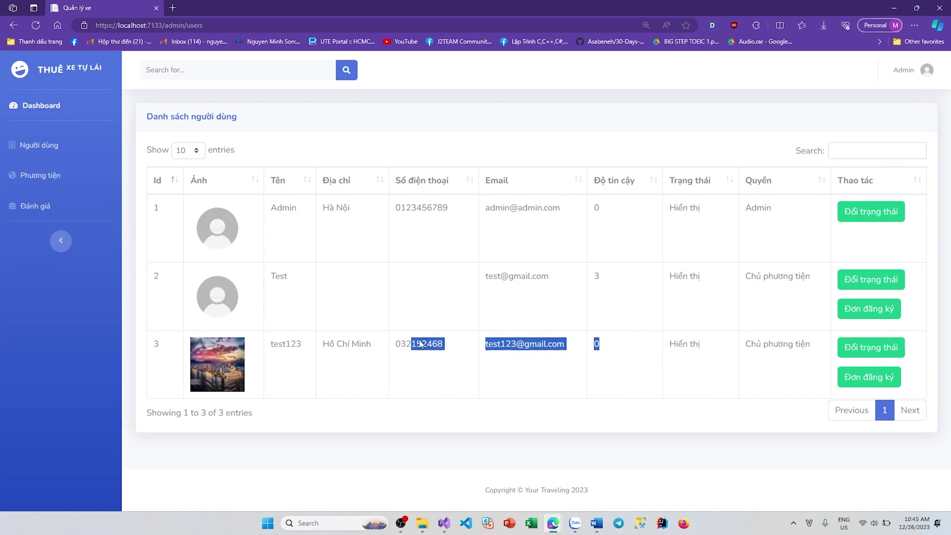
click(38, 147)
drag(324, 227, 599, 297)
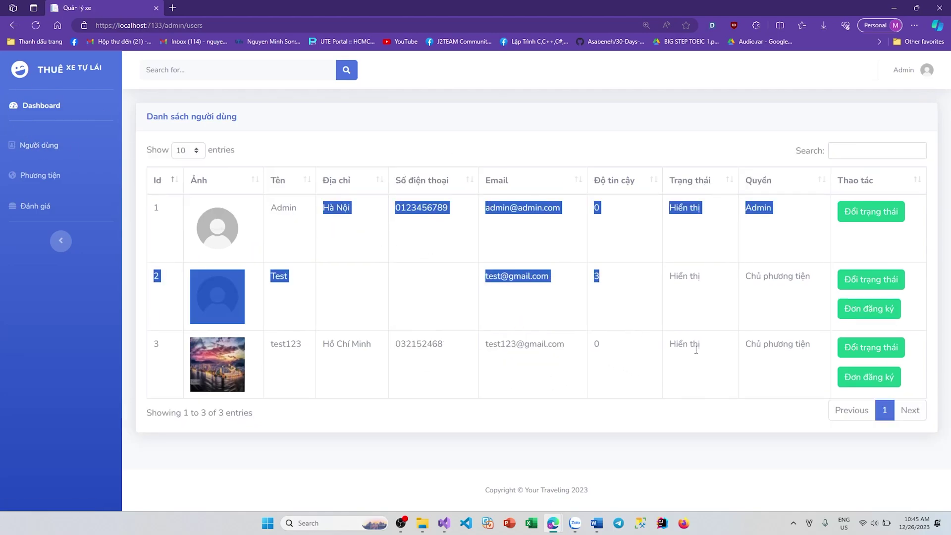
click(602, 305)
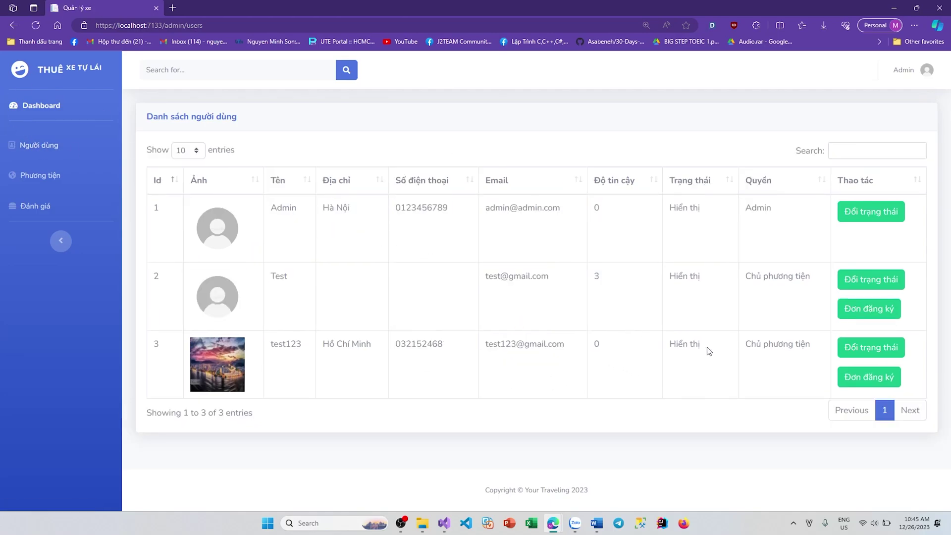
Step: Toggle test123's status to Ẩn and back to Hiển thị
click(872, 353)
drag(682, 344, 633, 337)
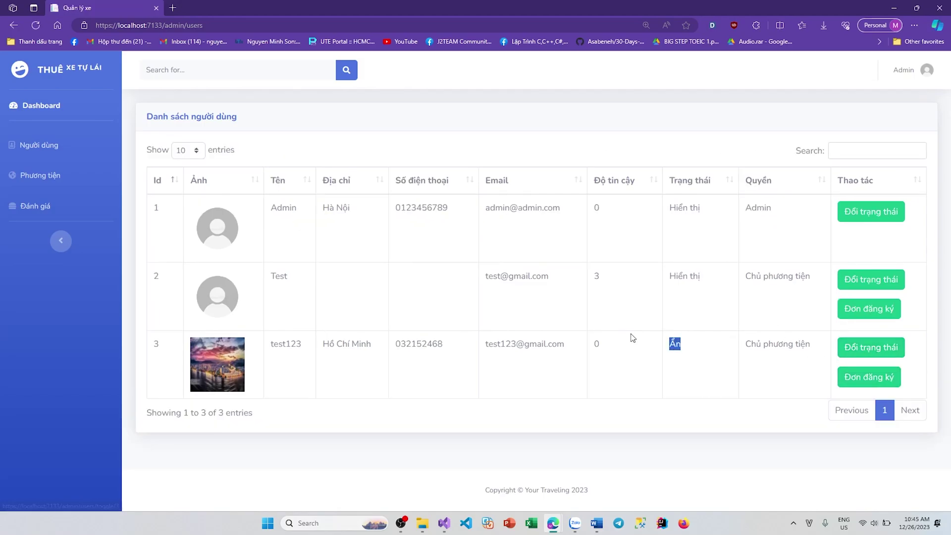
click(872, 349)
drag(718, 346, 654, 349)
click(736, 378)
Step: In the vehicle posts list, toggle the Cho thuê xe máy post off and on twice, leaving it Hiển thị
click(46, 173)
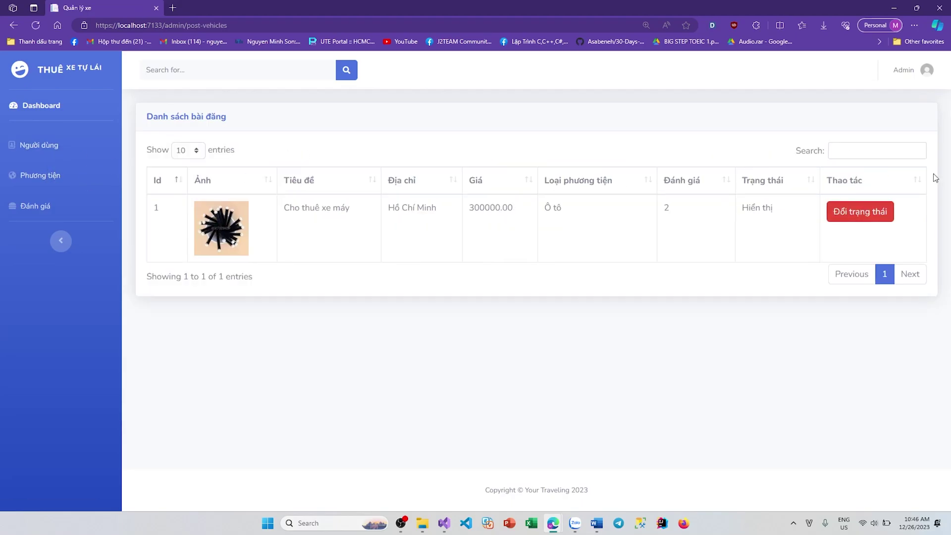
click(854, 210)
click(850, 218)
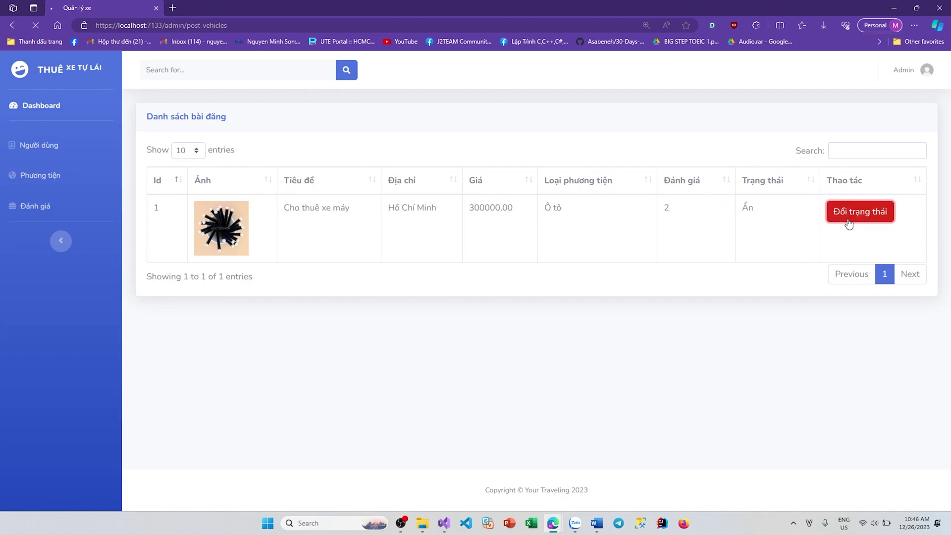
click(858, 220)
click(859, 220)
drag(765, 241, 726, 219)
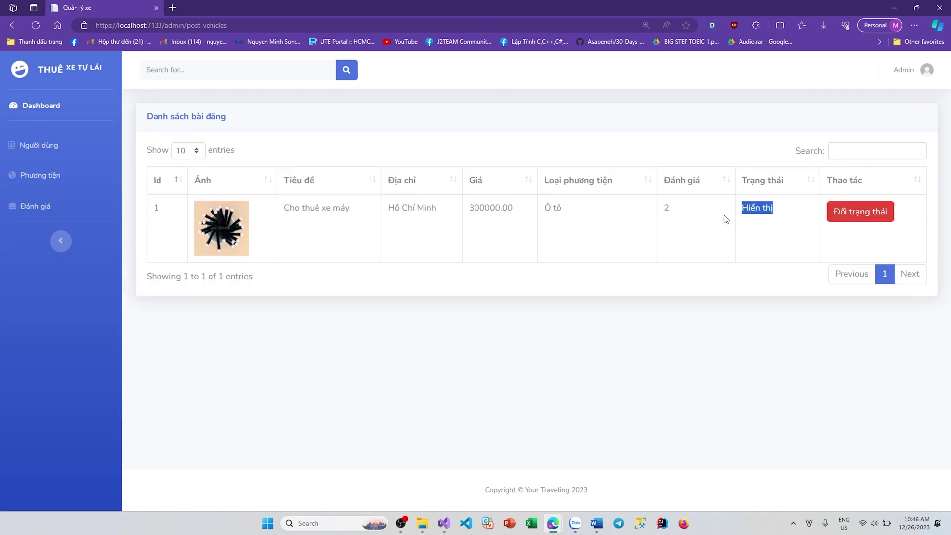
click(303, 202)
Step: Open the public site localhost:7133 in a second browser tab
drag(165, 25, 95, 24)
key(ctrl+c)
click(172, 7)
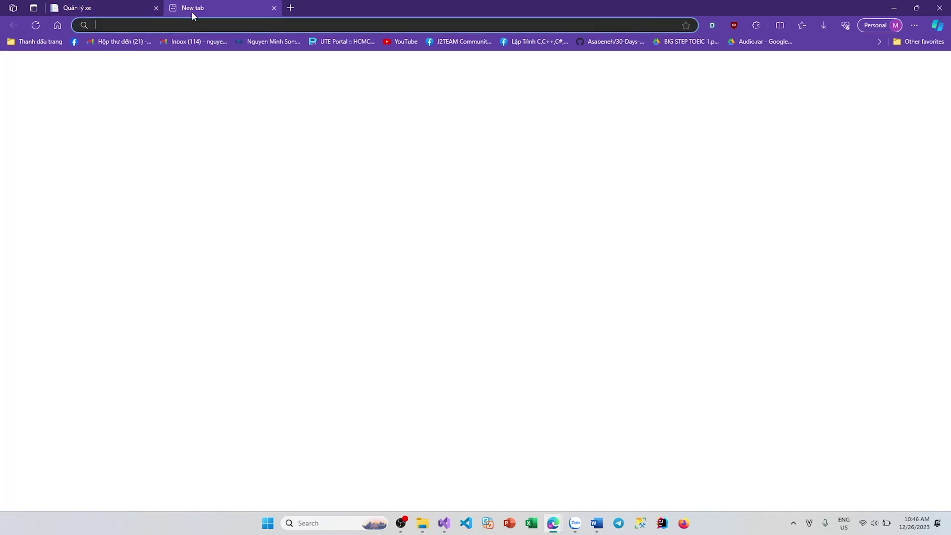
key(ctrl+v)
key(Return)
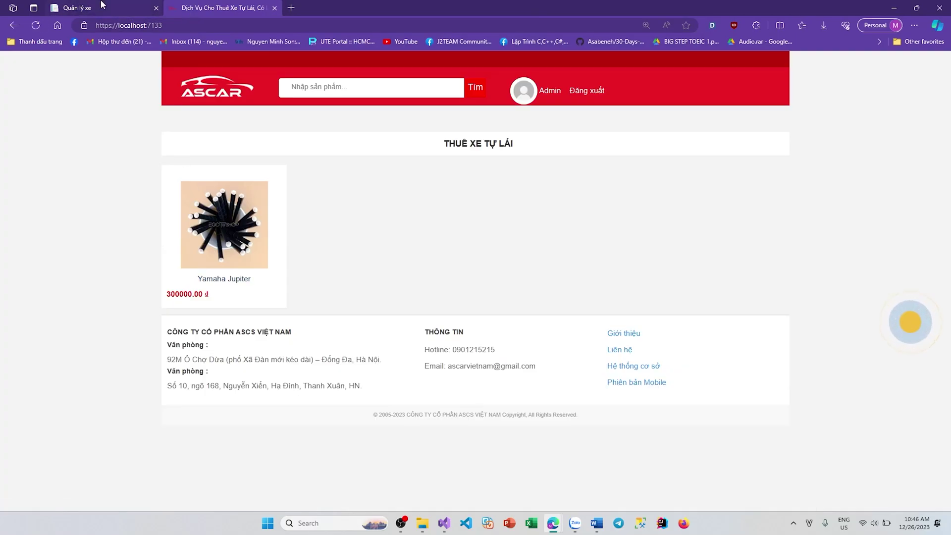
key(ctrl+Tab)
Step: Hide the Cho thuê xe máy post, check the public site, then make it visible again
click(872, 217)
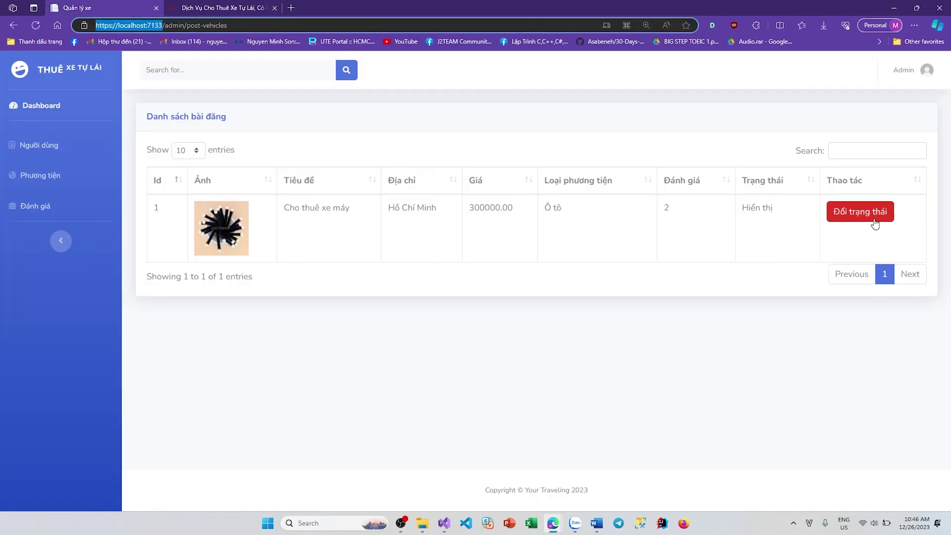
click(262, 6)
key(F5)
key(ctrl+Tab)
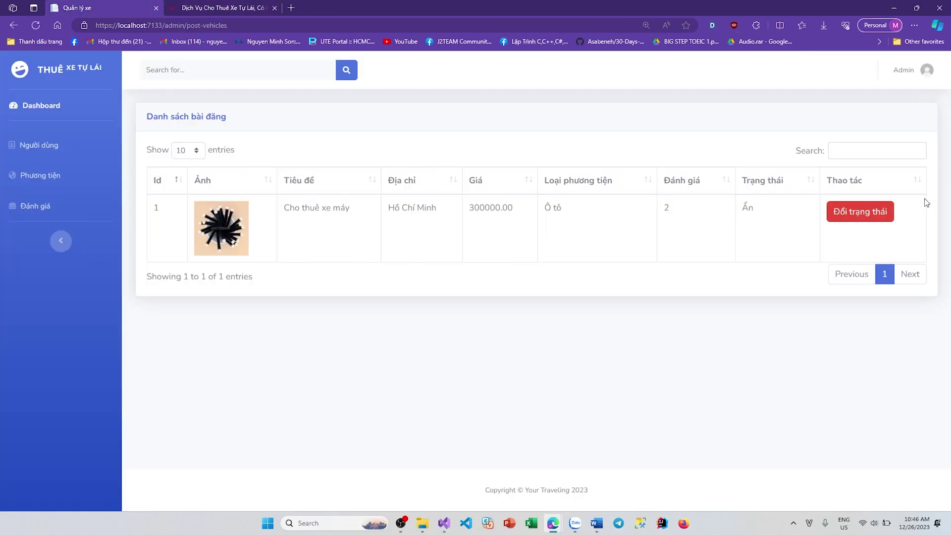
click(861, 212)
click(223, 7)
key(ctrl+Tab)
Step: Toggle the review's status in the Reviews list and view the Yamaha Jupiter page on the storefront
click(35, 206)
drag(304, 209, 823, 242)
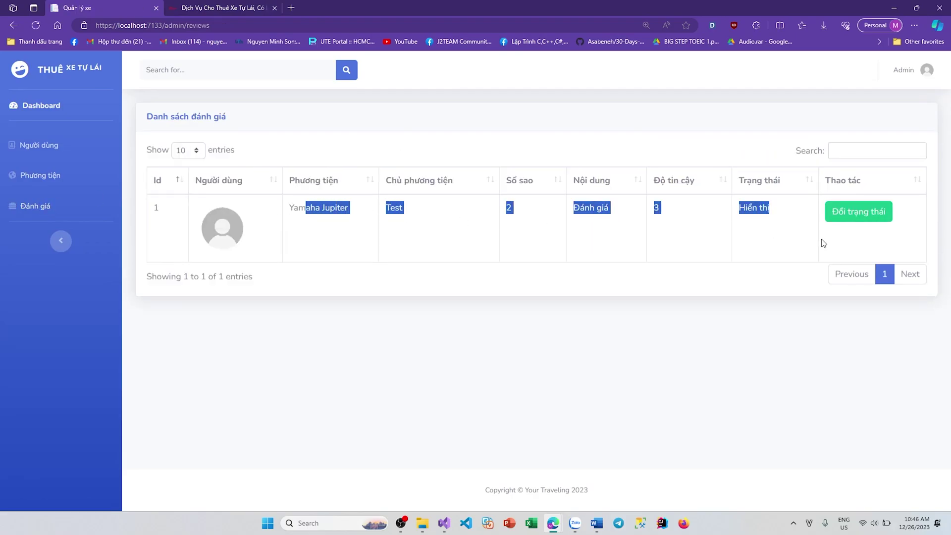
click(852, 221)
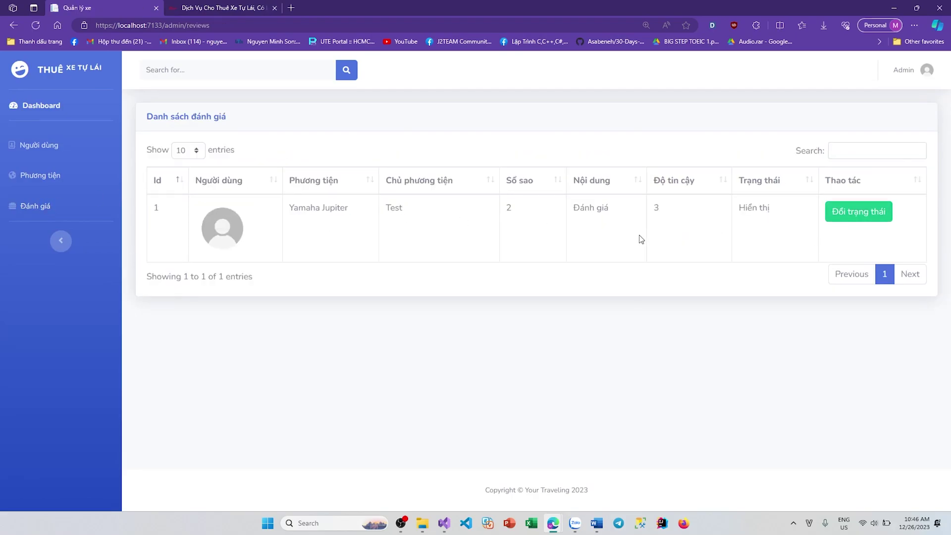
drag(641, 237, 214, 203)
click(395, 255)
click(198, 7)
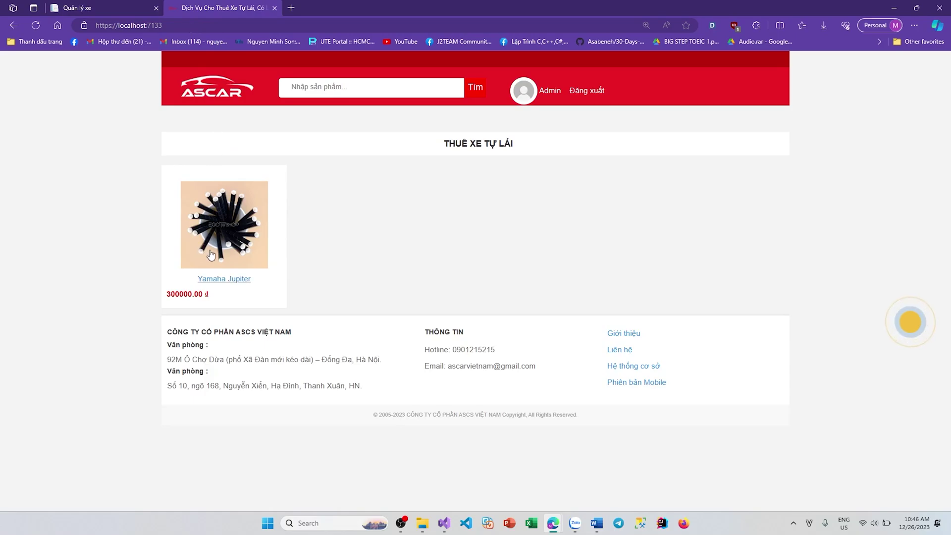
click(224, 225)
scroll(317, 247, down, 5)
drag(180, 195, 252, 196)
Step: Hide the Yamaha Jupiter review and confirm it no longer shows on the bike page
click(72, 8)
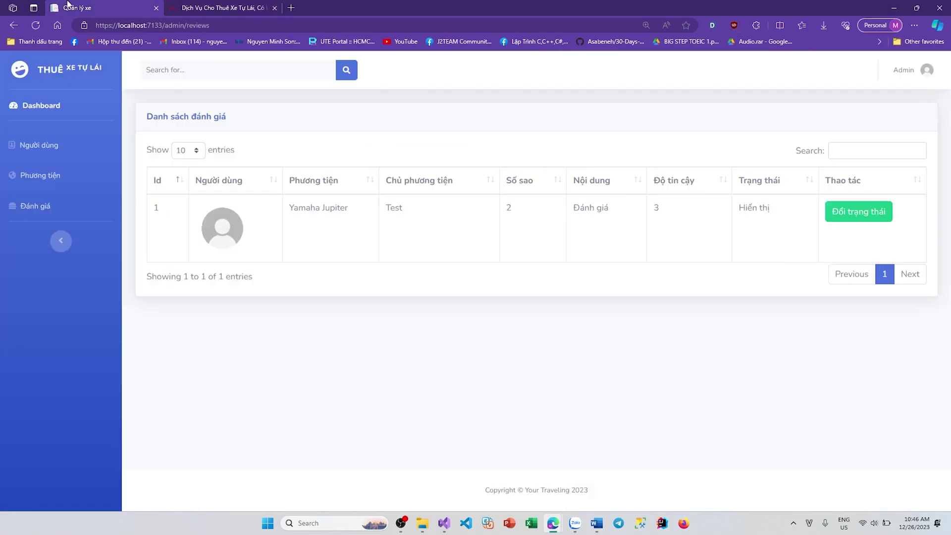
click(864, 214)
click(223, 8)
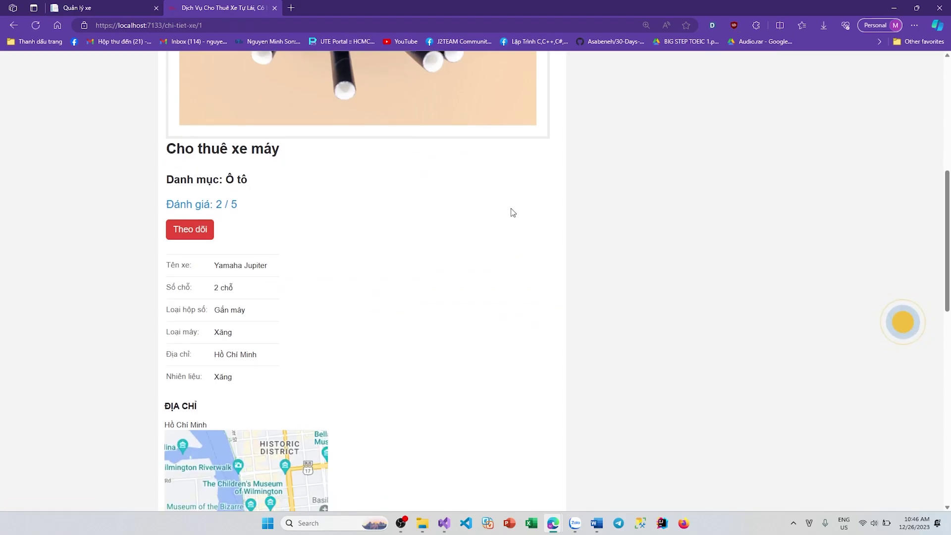
scroll(510, 212, down, 10)
drag(307, 378, 181, 377)
click(500, 332)
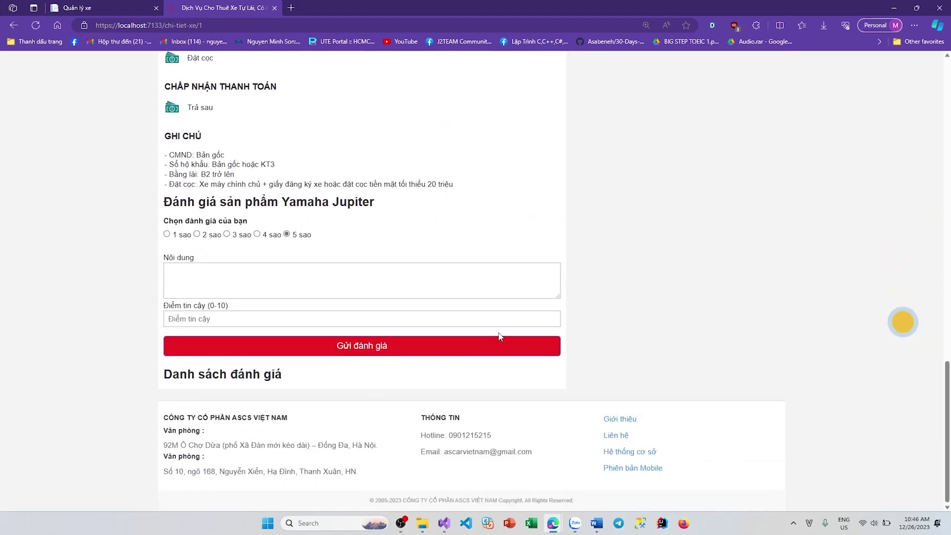
scroll(586, 312, up, 15)
scroll(385, 270, down, 10)
scroll(385, 270, down, 5)
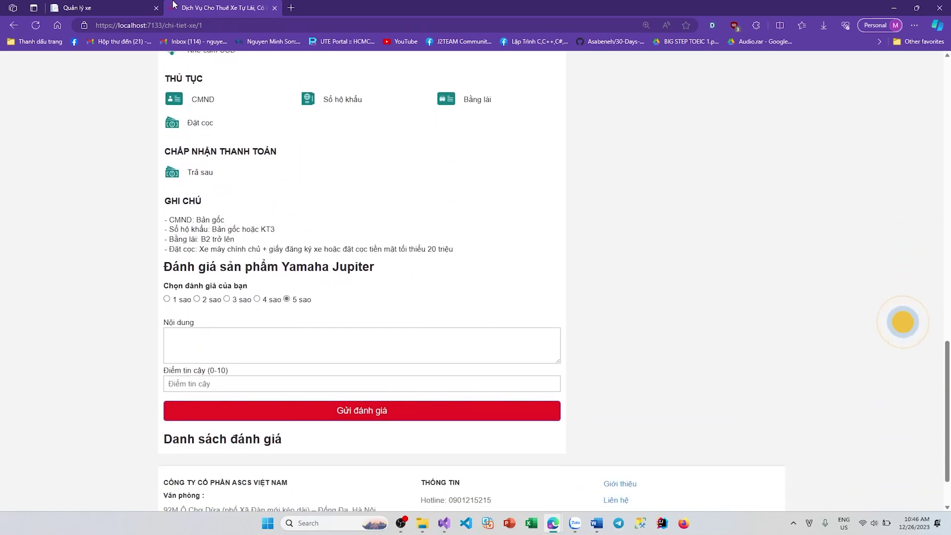
Step: Show the review again, reload the bike page to confirm, then open the users list
click(123, 6)
click(836, 211)
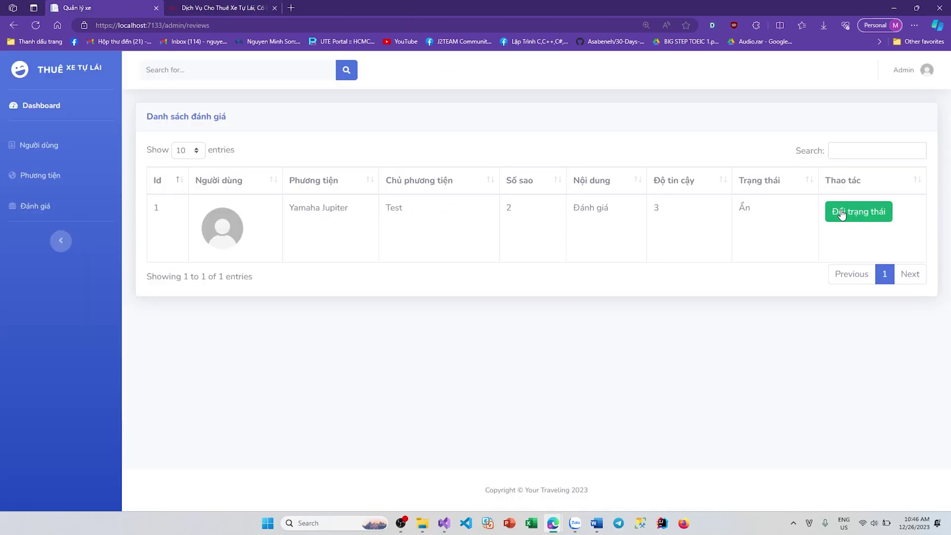
click(193, 6)
key(F5)
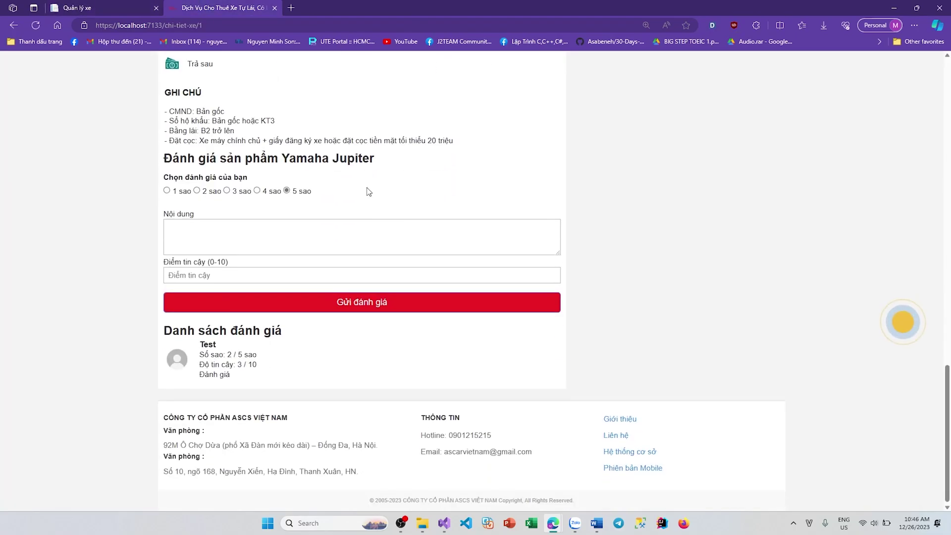
scroll(304, 363, up, 15)
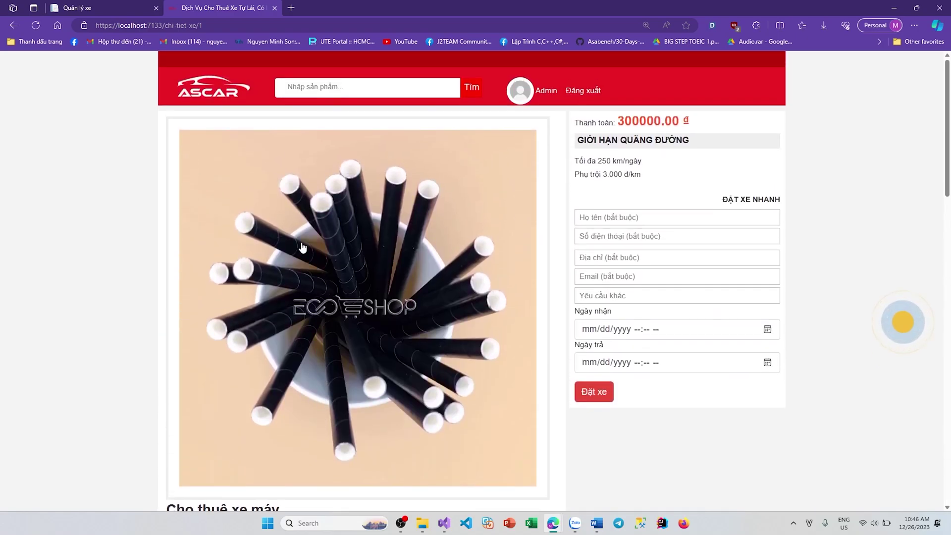
click(87, 5)
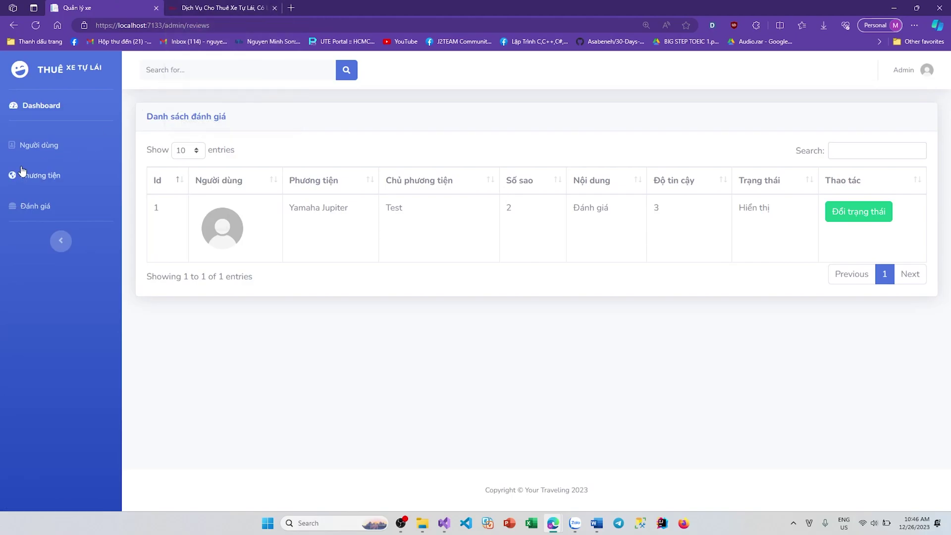
click(31, 147)
Step: Log out of the admin account on the storefront and go to the login page
click(40, 149)
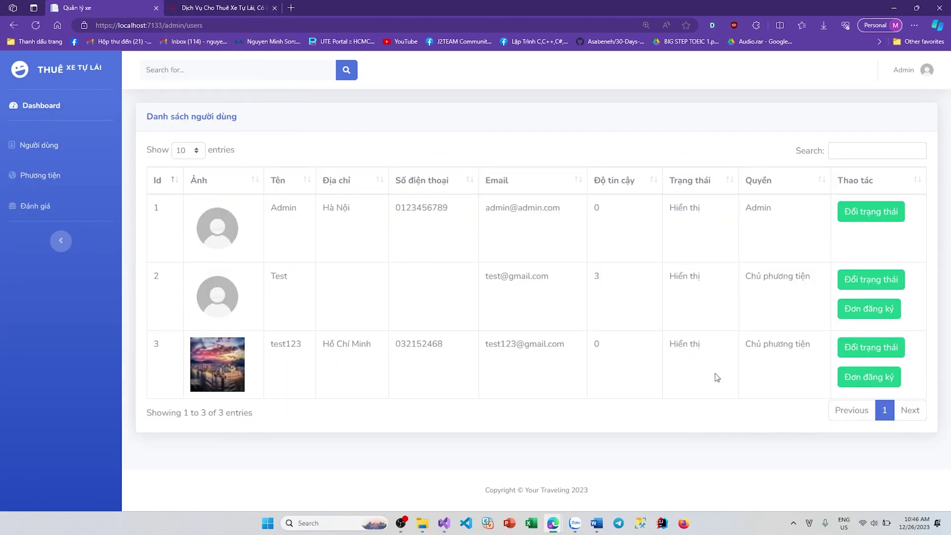
click(200, 6)
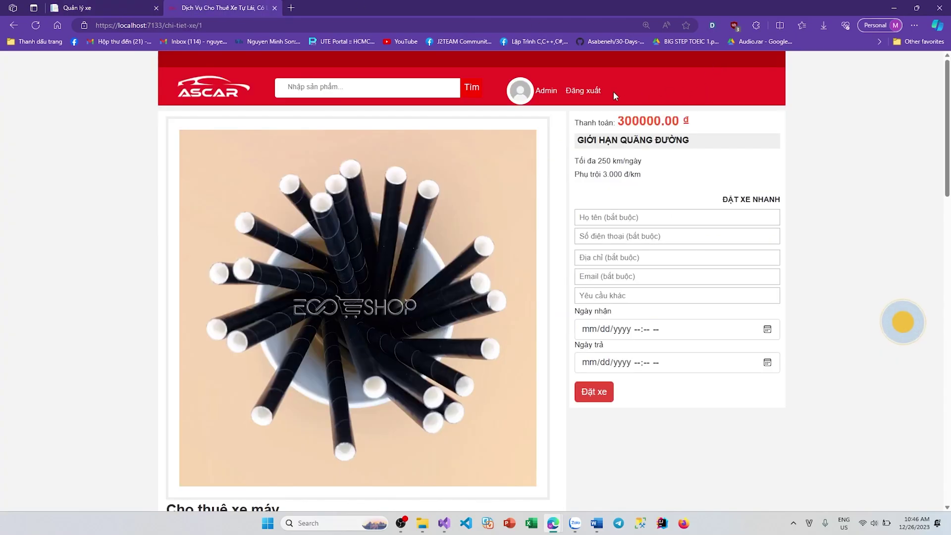
click(587, 92)
click(537, 88)
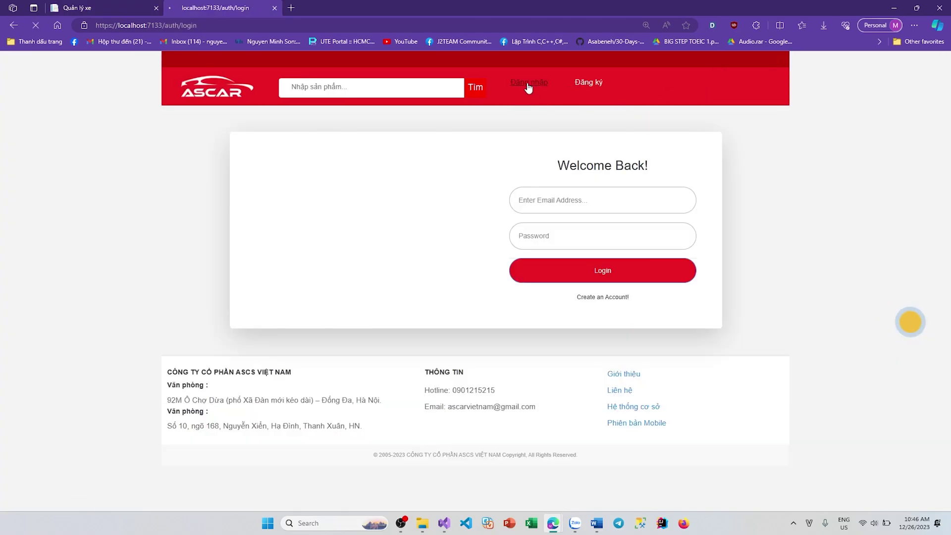
Step: Sign in with the other test user's saved login
click(610, 204)
key(ctrl+a)
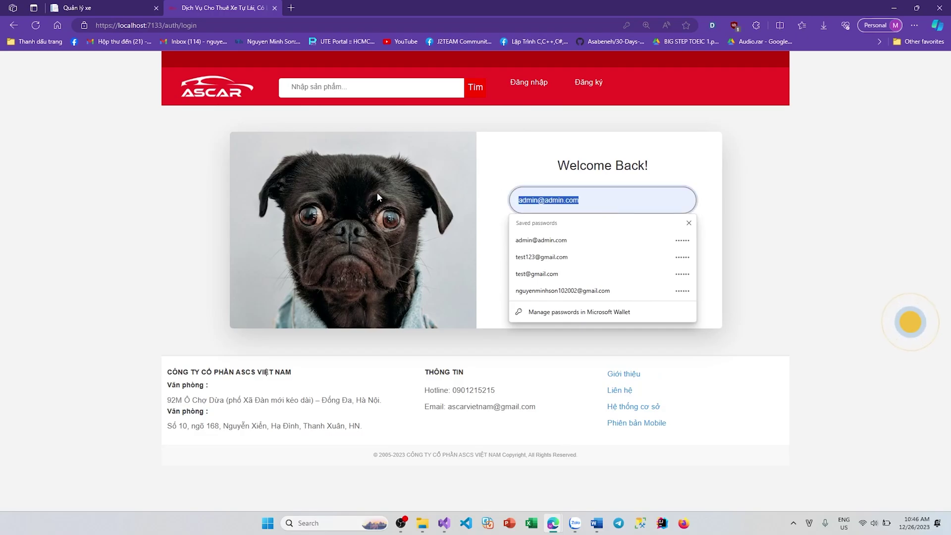
key(ctrl+v)
key(ctrl+a)
text(t)
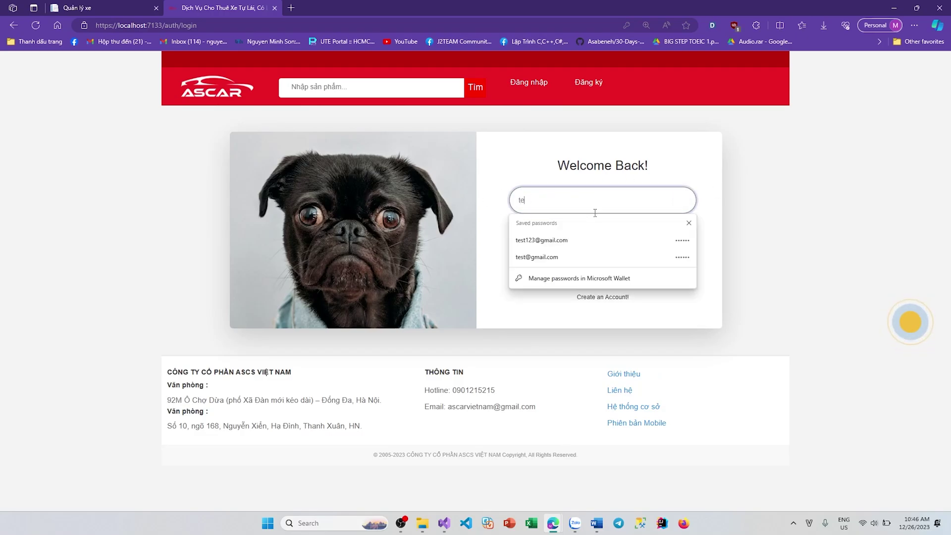
click(548, 240)
click(603, 270)
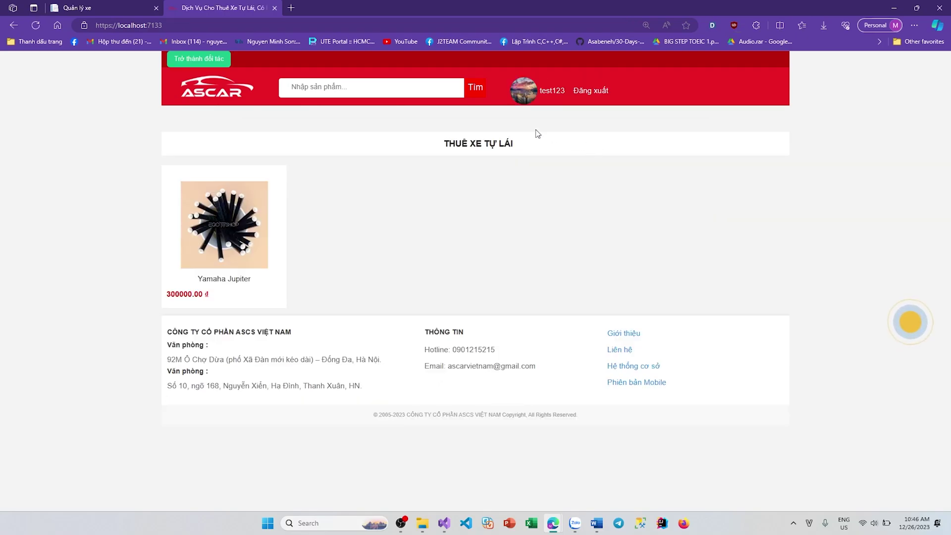
Step: Register this account as a partner (Trở thành đối tác) and view its profile
click(198, 58)
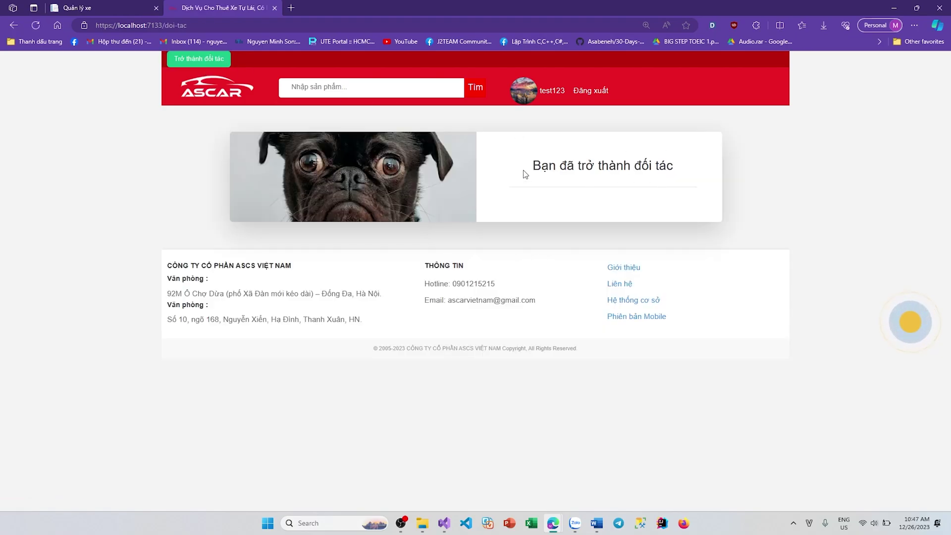
mouse_move(525, 173)
mouse_down()
mouse_move(717, 174)
mouse_move(528, 171)
mouse_up()
click(688, 203)
click(620, 213)
click(550, 92)
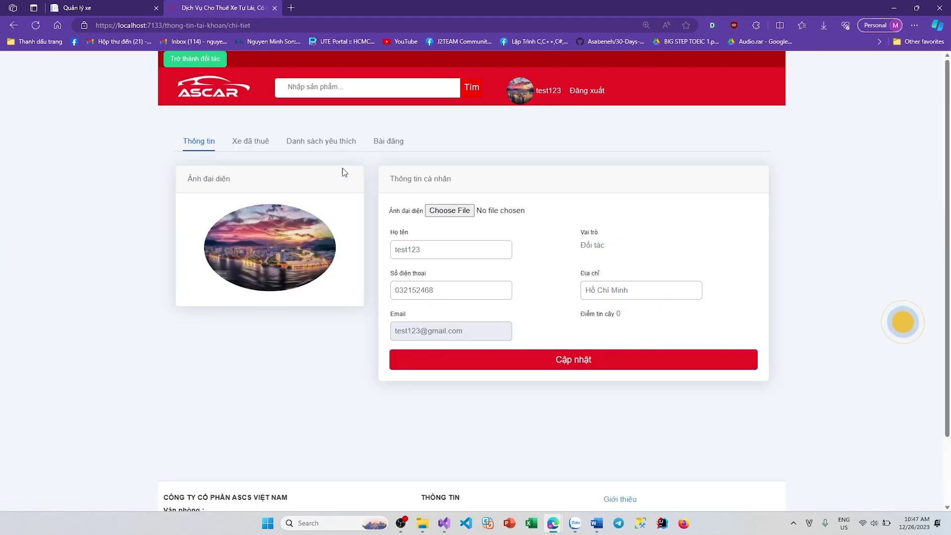
Step: Start a new post under Bài đăng, autofilled from the saved Yamaha Jupiter entry
click(389, 144)
click(201, 177)
click(265, 193)
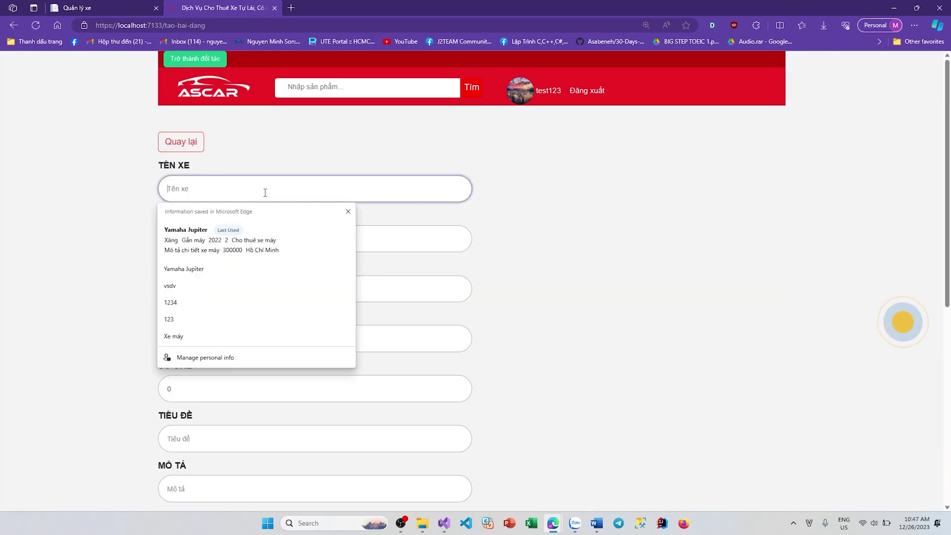
click(254, 218)
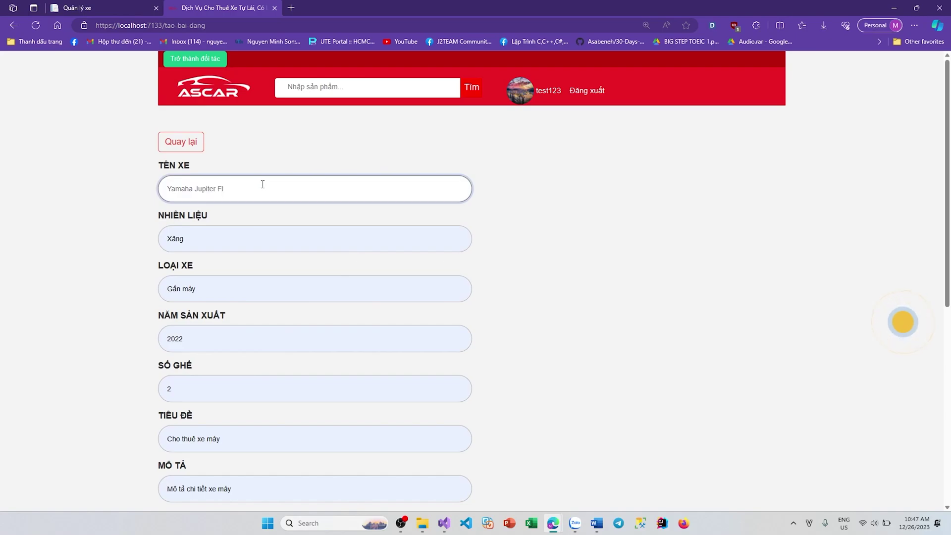
Step: Rename the vehicle to Winner X, with production year 2021 and 2 seats
key(ctrl+a)
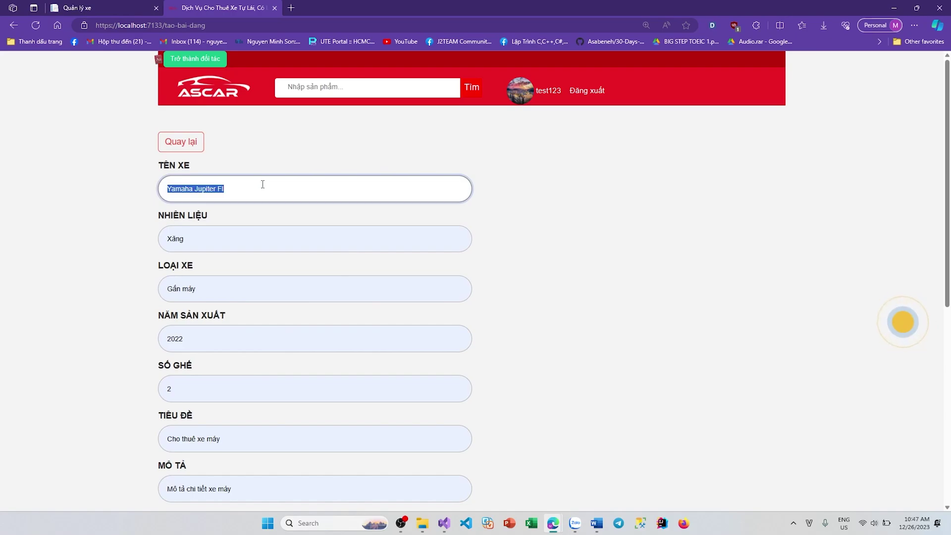
text(Winner X)
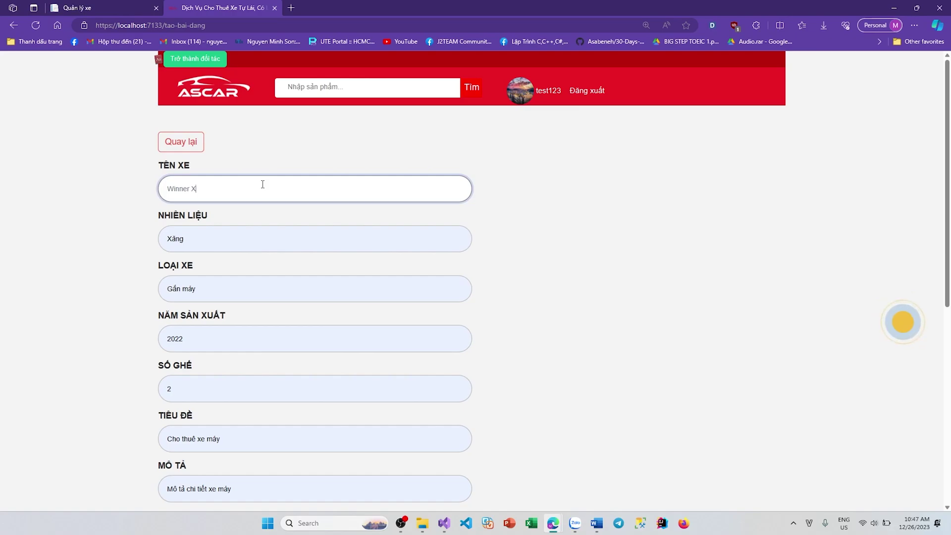
scroll(230, 242, down, 2)
drag(195, 272, 181, 272)
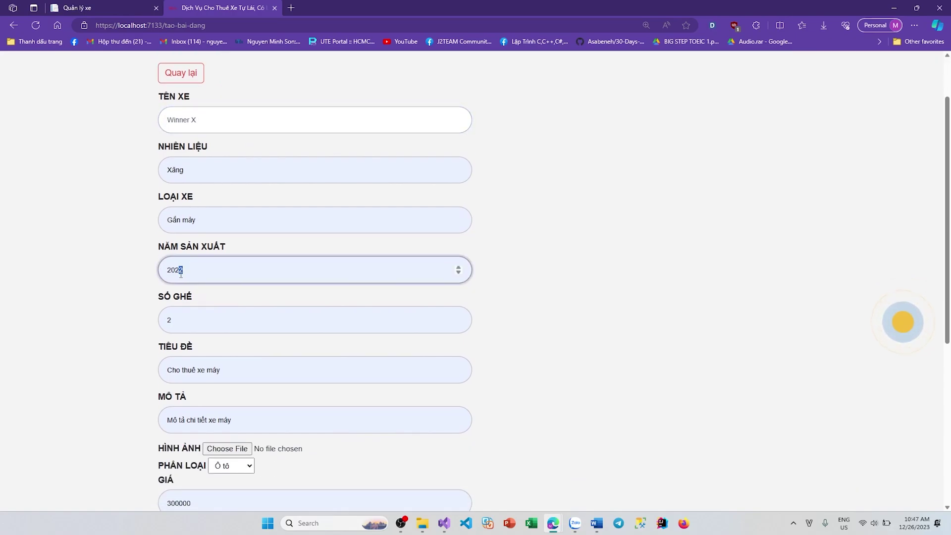
text(1)
scroll(249, 296, down, 3)
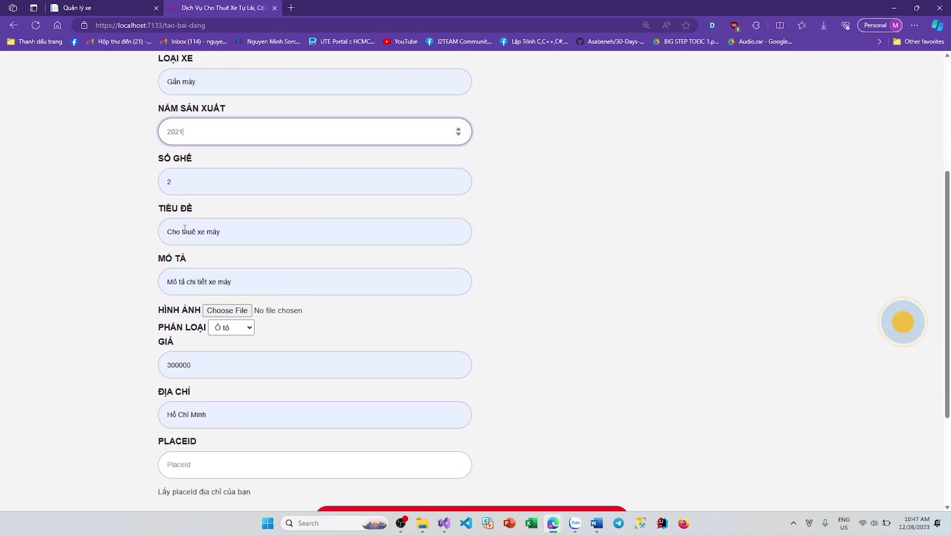
drag(183, 179, 161, 178)
text(2)
click(601, 241)
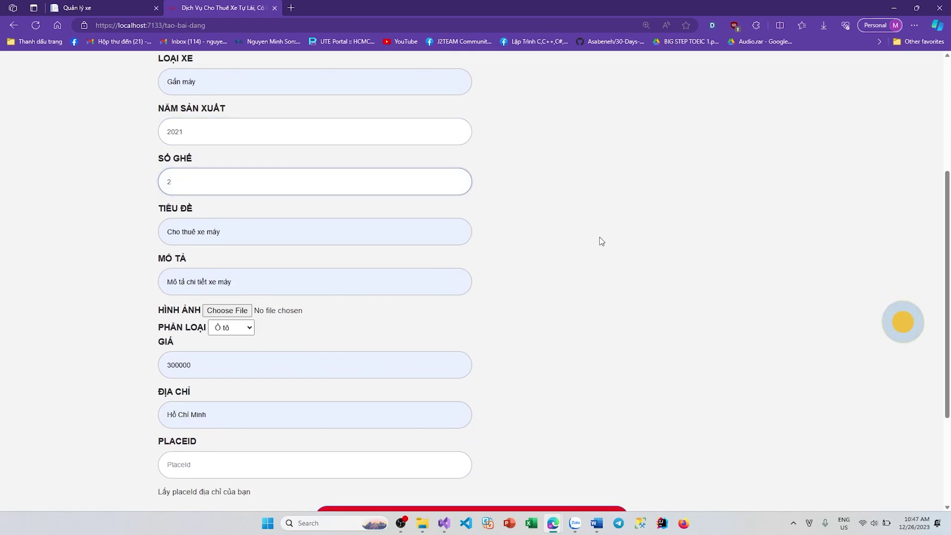
drag(255, 283, 189, 283)
click(541, 281)
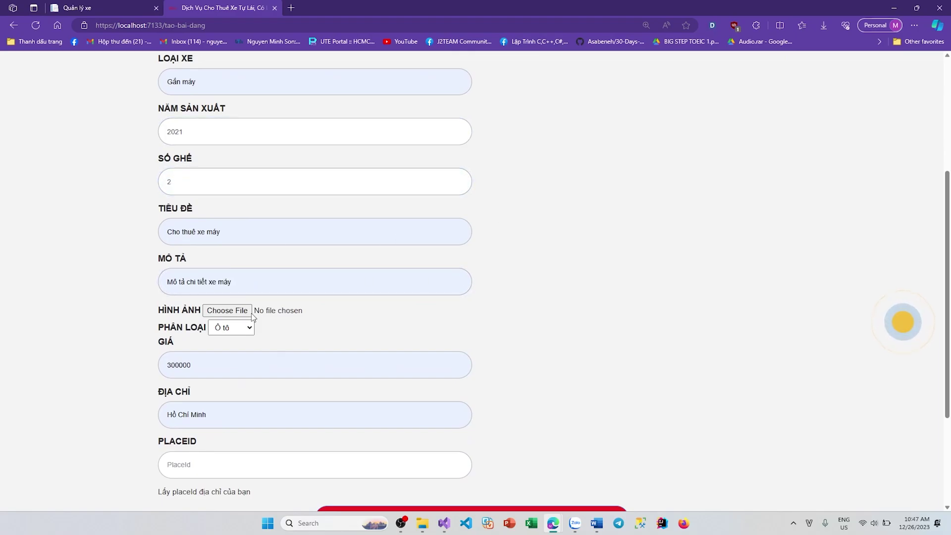
Step: Attach test.jpg as the post's vehicle image
key(Tab)
key(Return)
scroll(477, 212, down, 3)
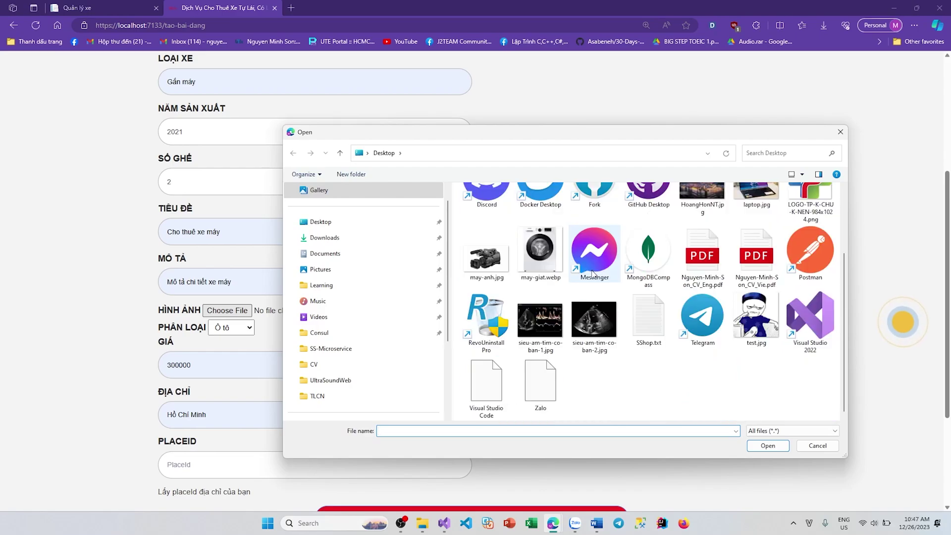
scroll(574, 333, up, 3)
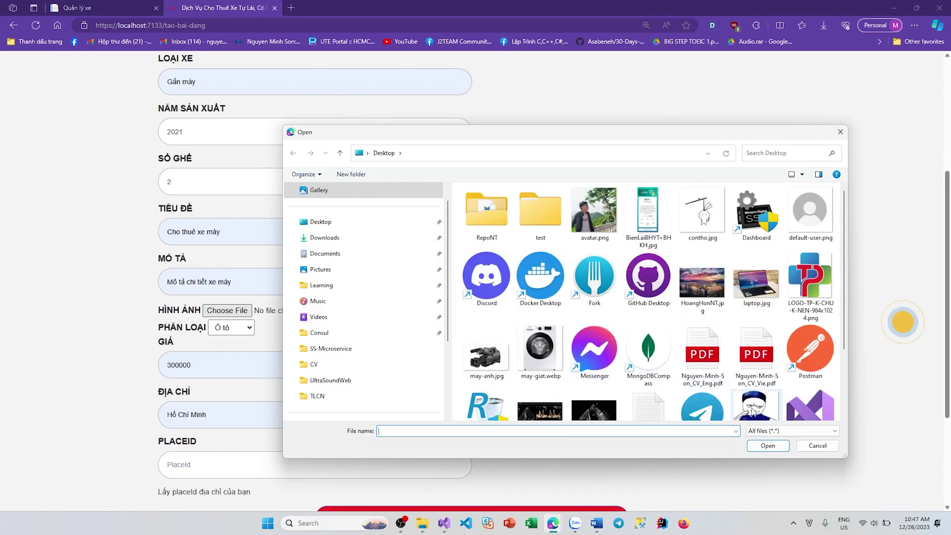
double_click(753, 412)
Step: Set the category to Xe máy and price to 200000, then open the place ID lookup
click(231, 328)
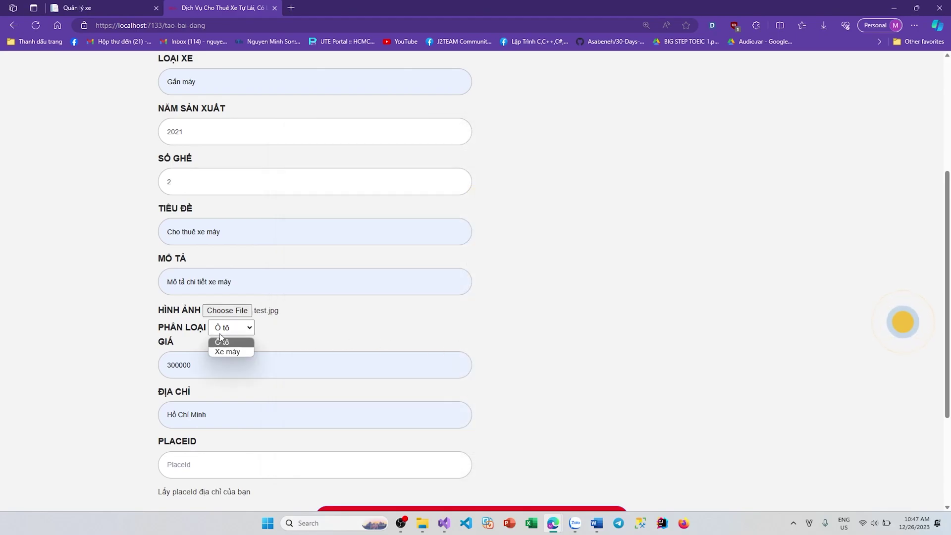
click(224, 351)
scroll(258, 352, down, 1)
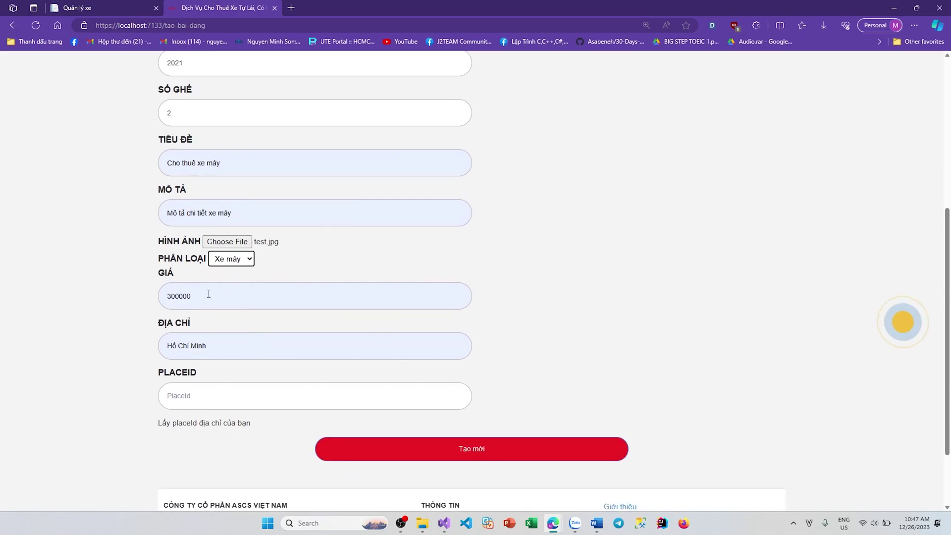
drag(208, 296, 187, 296)
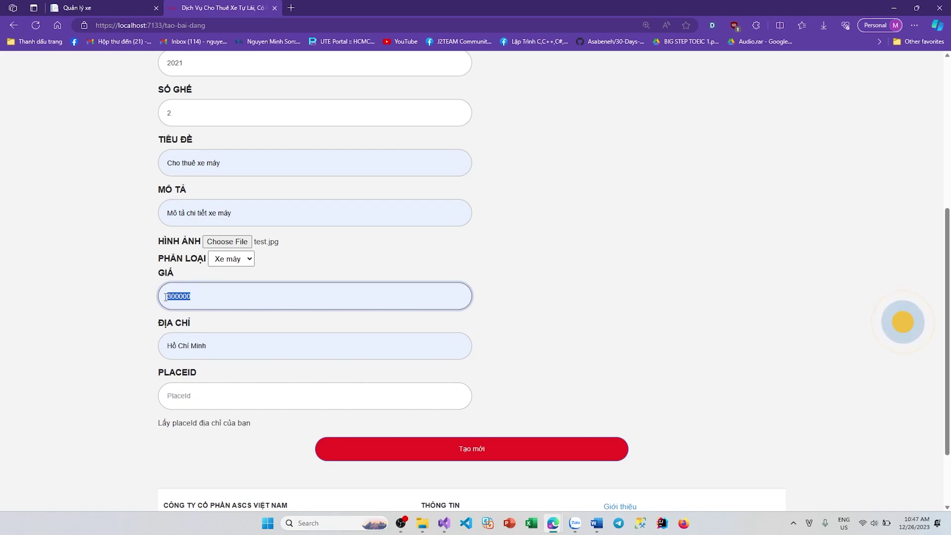
text(2000)
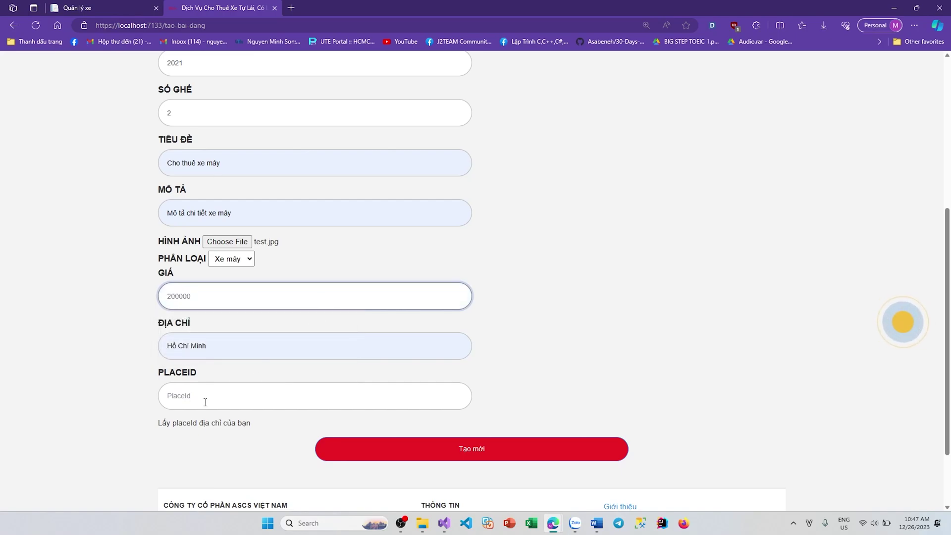
click(205, 402)
click(199, 424)
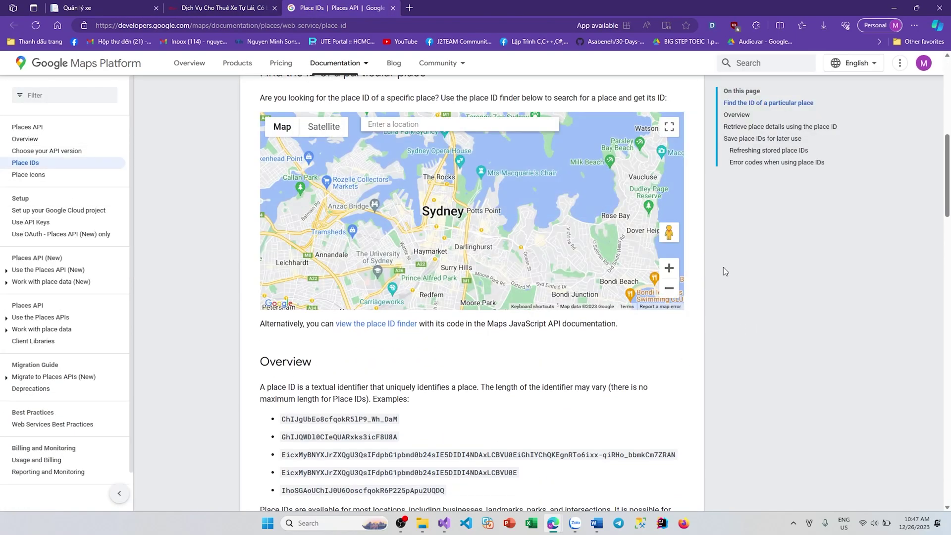
Step: Look up Ho Chi Minh City, Vietnam in the Place ID finder and select its Place ID
click(924, 63)
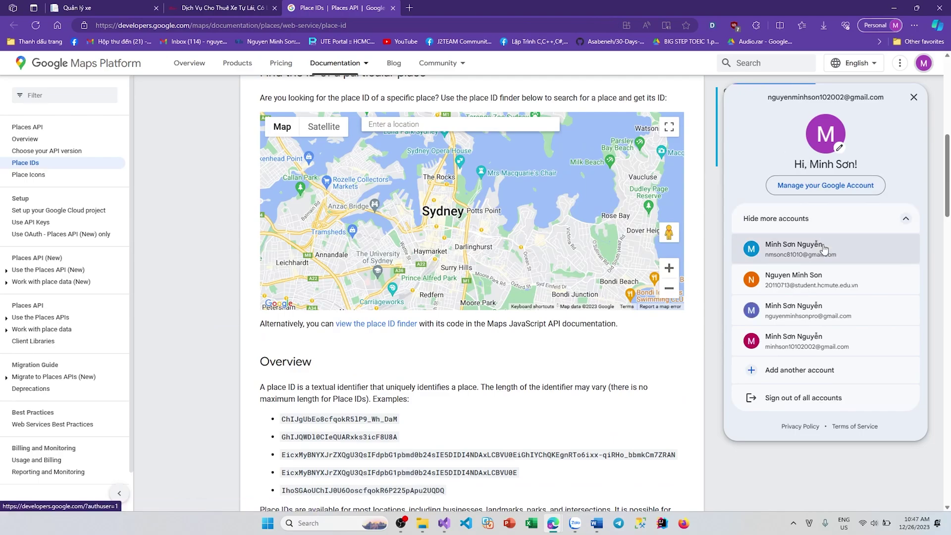
click(813, 249)
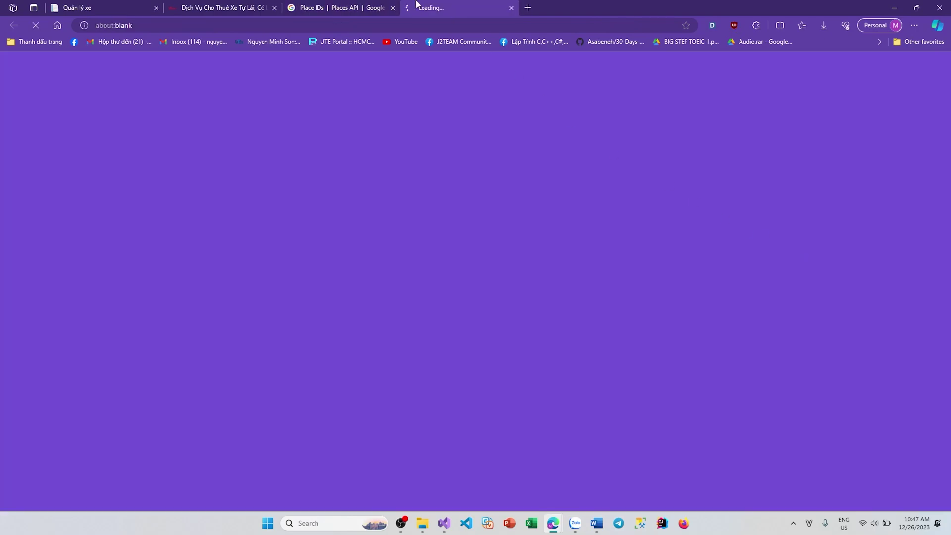
click(345, 4)
click(441, 128)
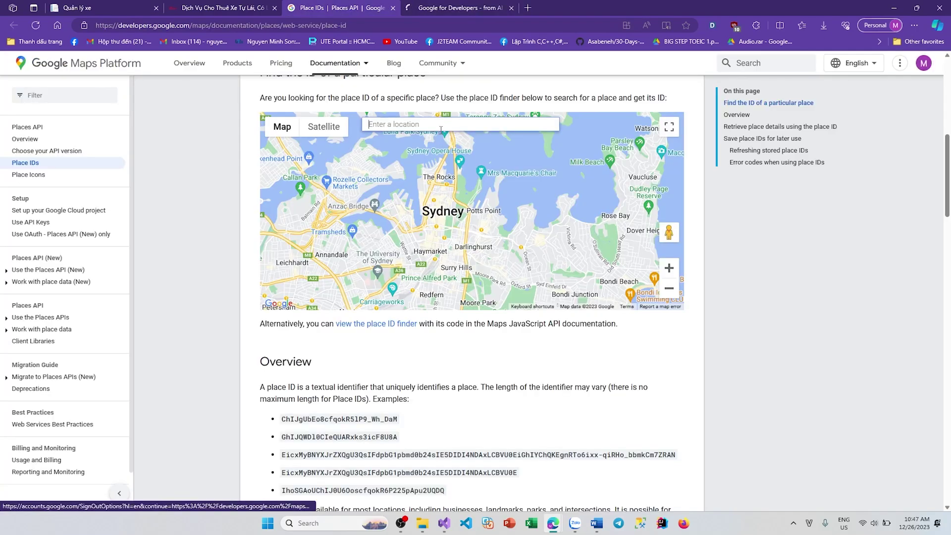
text(ho)
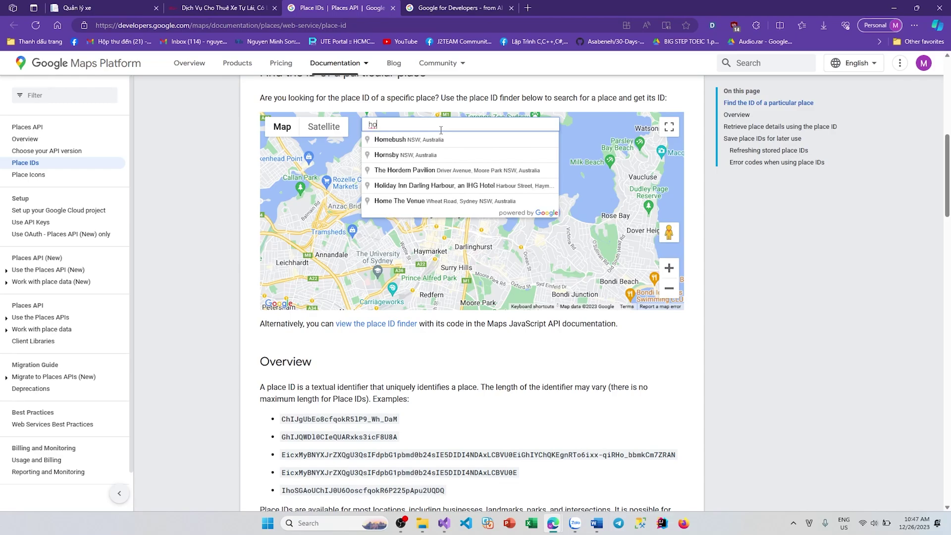
text( chi minh)
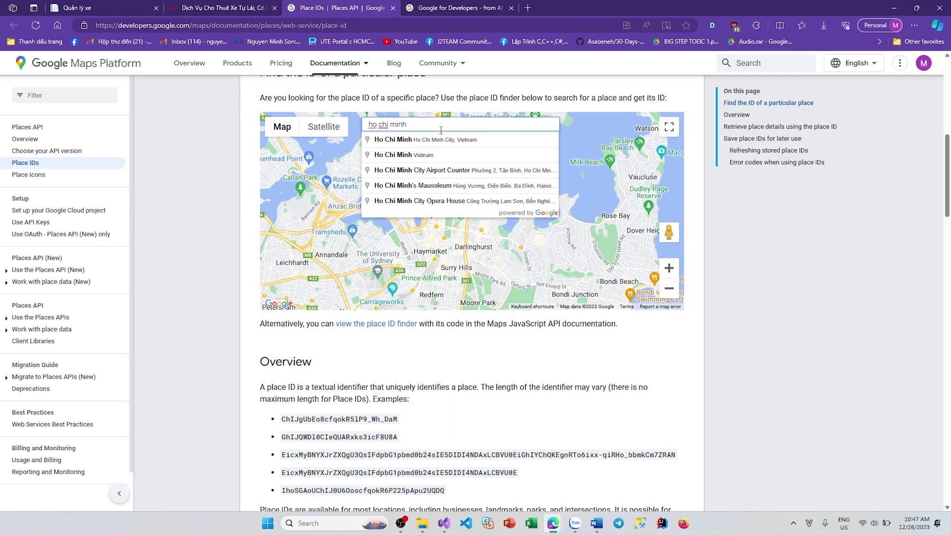
click(447, 140)
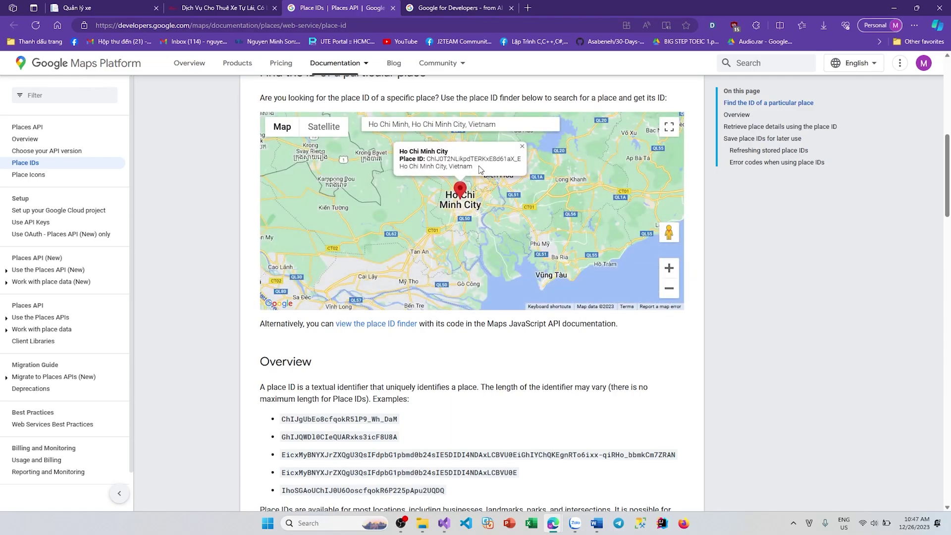
drag(522, 161, 424, 160)
key(ctrl+c)
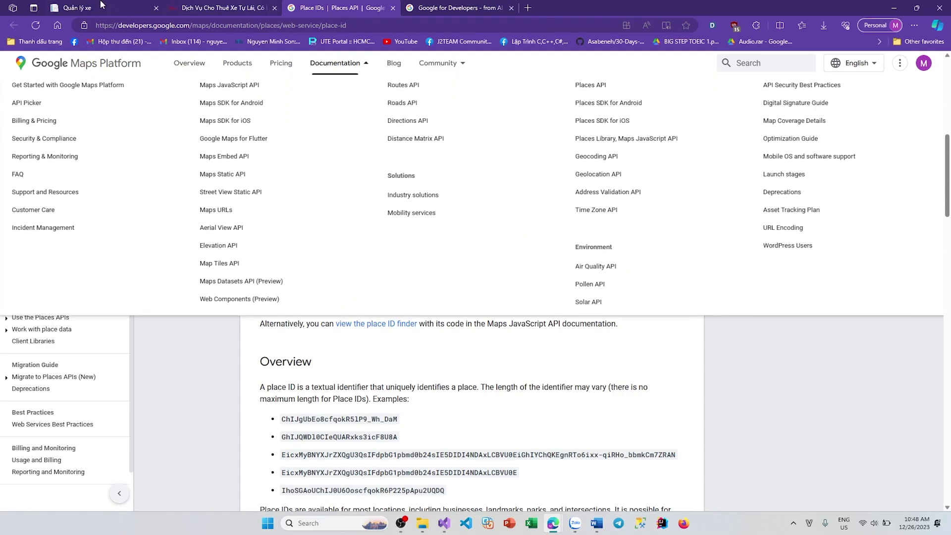
Step: Paste the place ID into PLACEID and submit the new rental post with Tạo mới
click(99, 7)
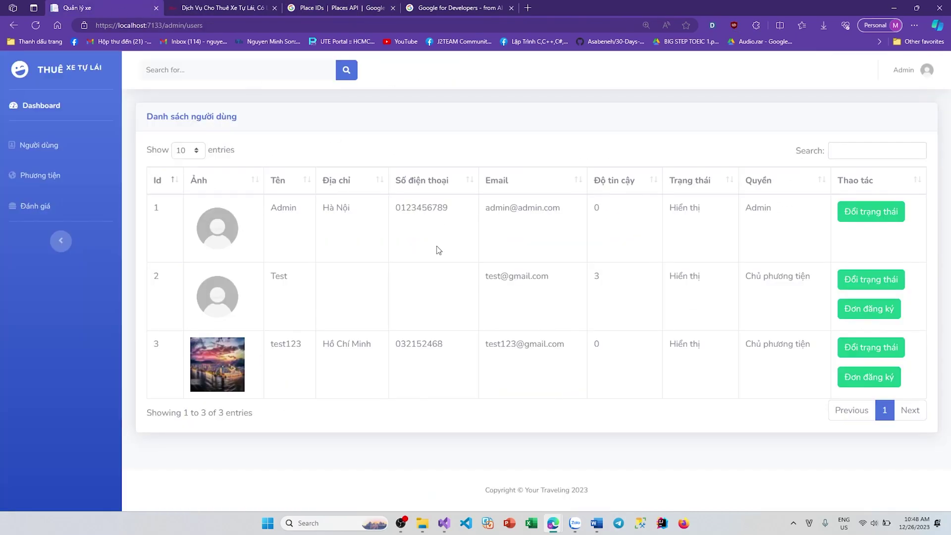
click(197, 7)
key(ctrl+v)
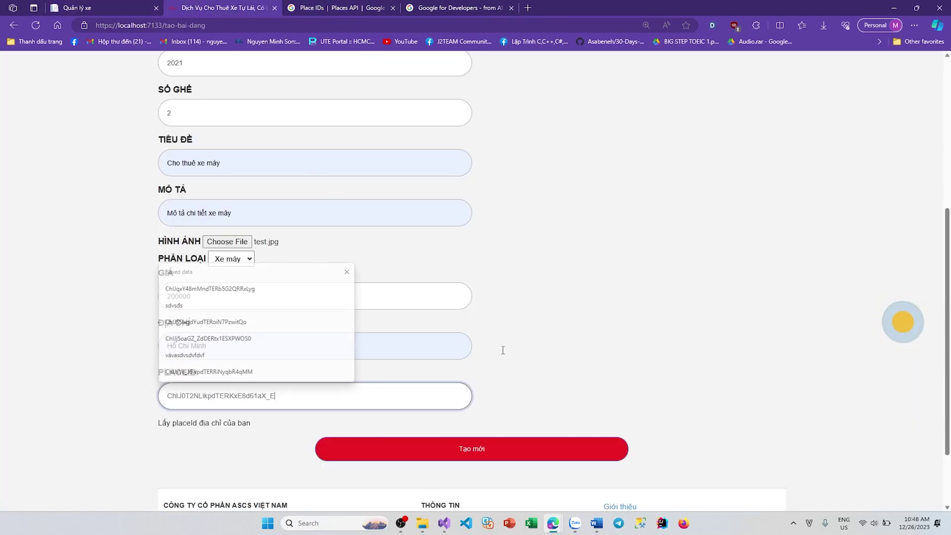
scroll(708, 332, down, 2)
scroll(673, 356, up, 8)
scroll(634, 381, down, 7)
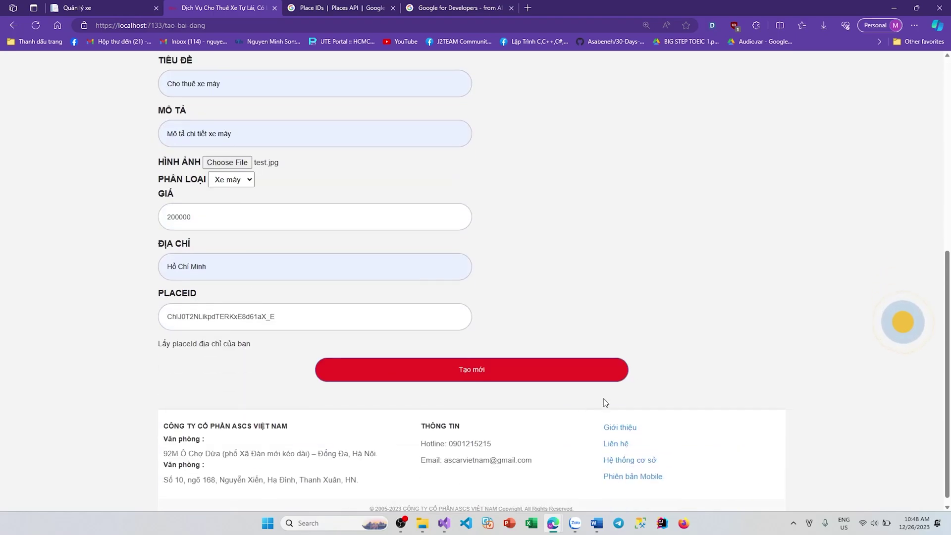
click(484, 373)
Step: Review the new post and its renter list, then return to the home page
drag(367, 283, 544, 299)
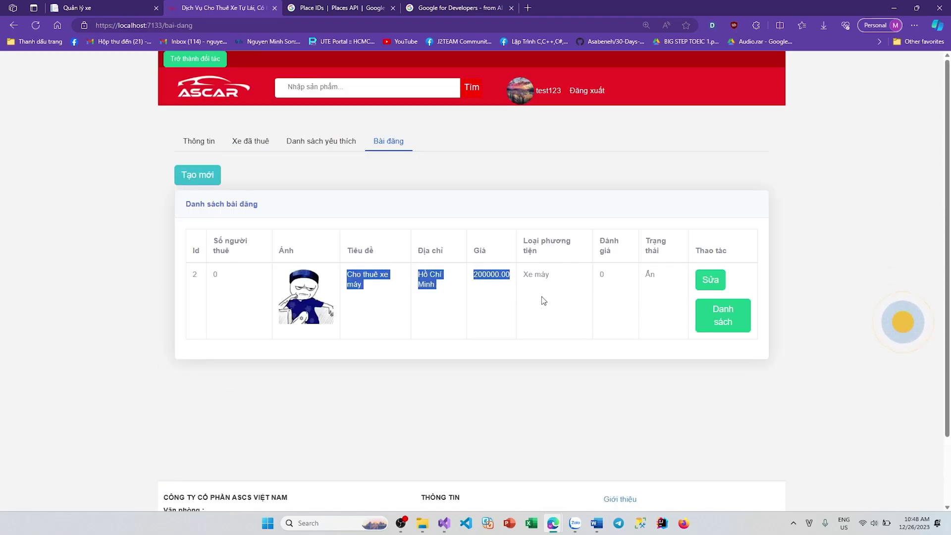
click(644, 327)
click(741, 325)
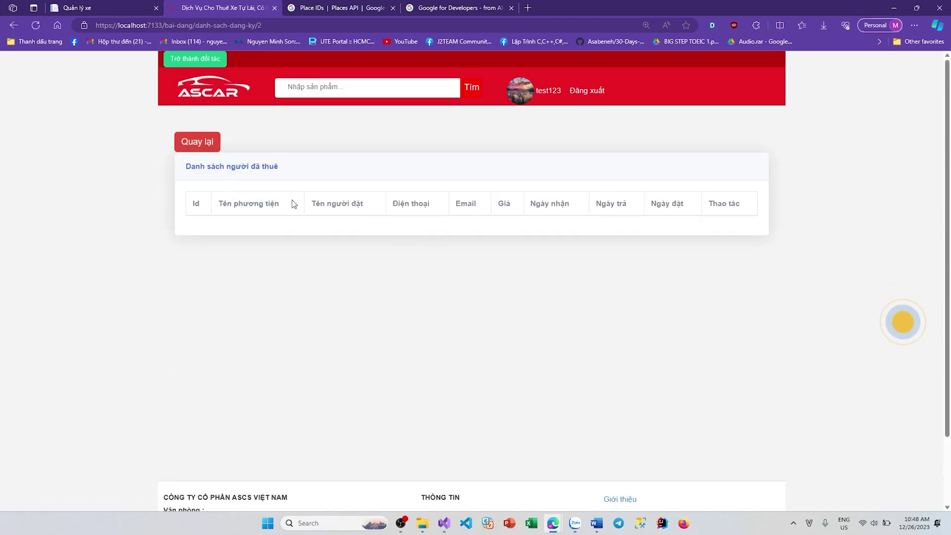
drag(243, 203, 760, 235)
click(760, 235)
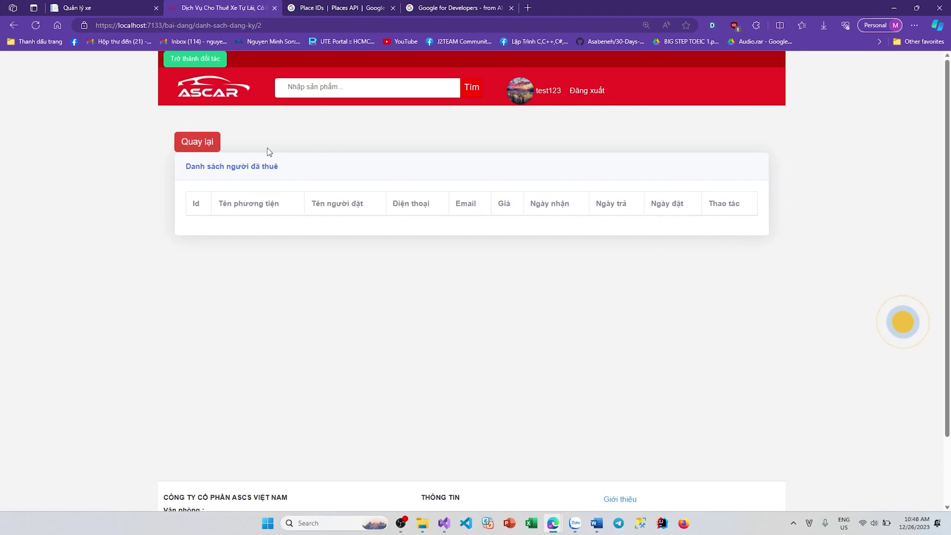
click(193, 143)
click(193, 86)
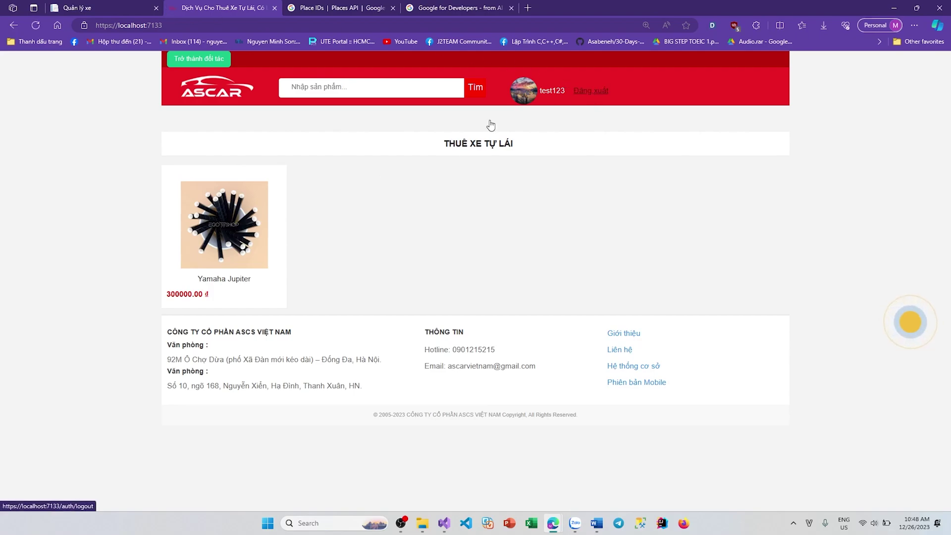
Step: Sign out of the renter account and log in with the saved admin credentials
click(591, 91)
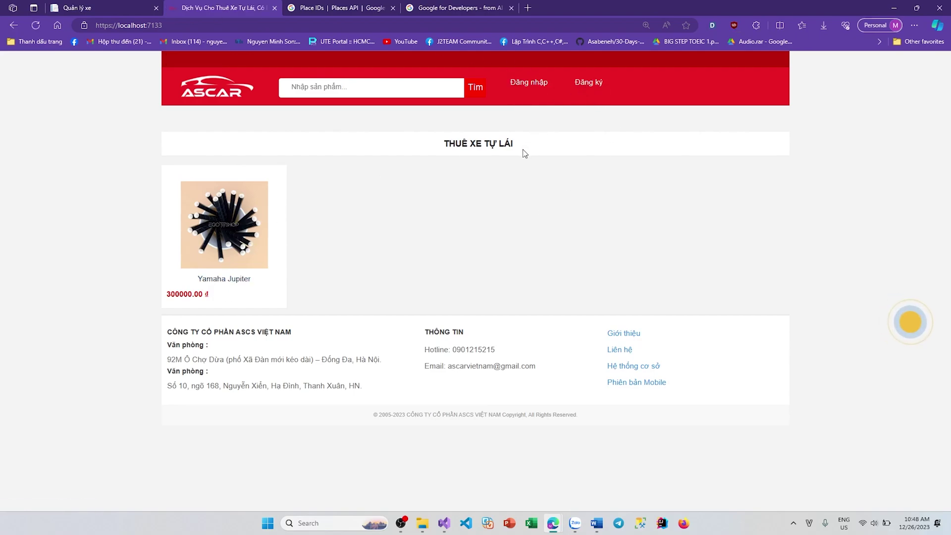
click(528, 83)
click(576, 205)
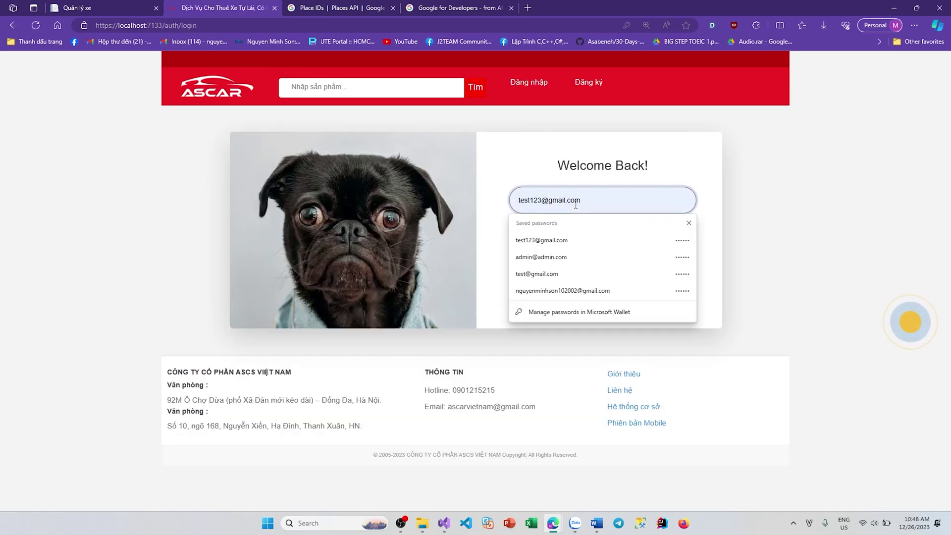
click(560, 240)
click(605, 196)
click(584, 257)
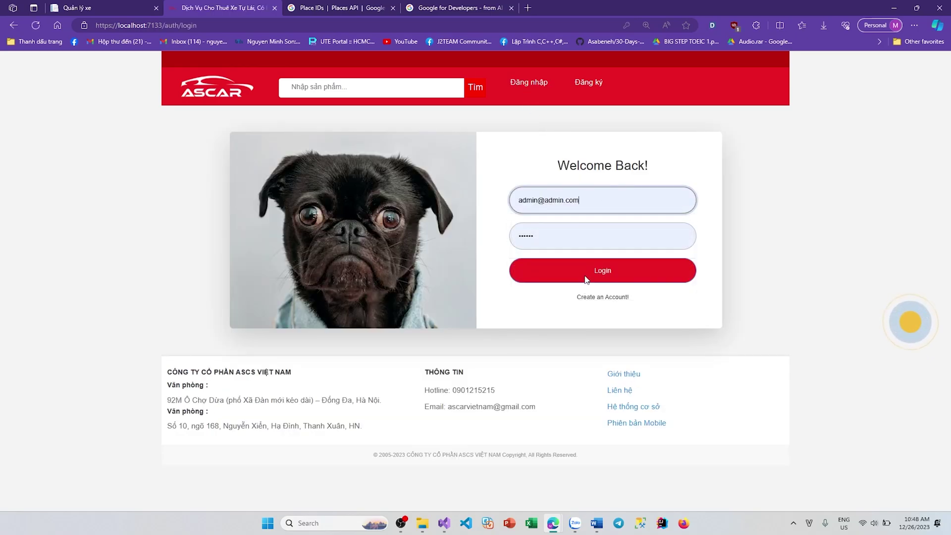
click(586, 280)
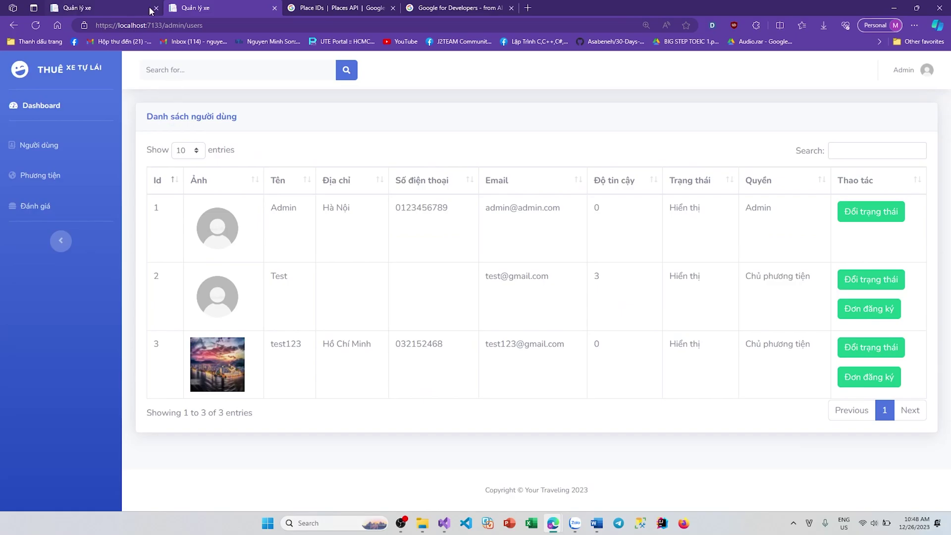
Step: Open the admin vehicle post list and inspect post 2's price, category and rating
click(157, 8)
click(40, 184)
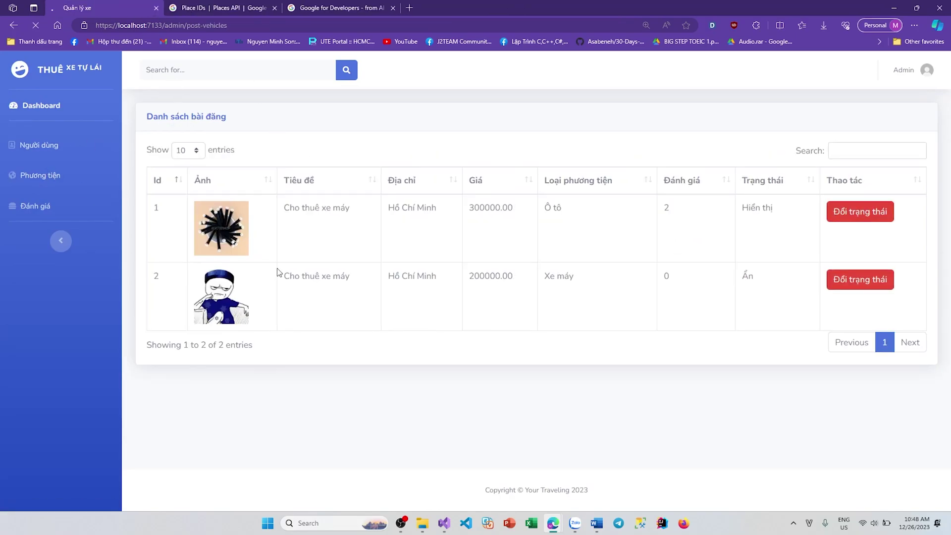
drag(297, 272, 760, 297)
click(311, 279)
drag(422, 279, 610, 276)
click(525, 291)
drag(332, 289, 741, 282)
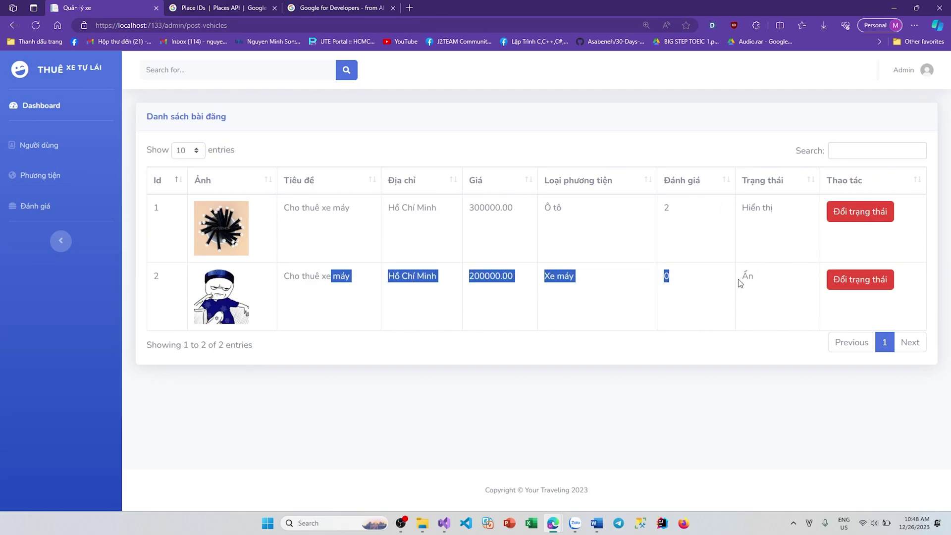
drag(637, 293, 509, 287)
click(636, 298)
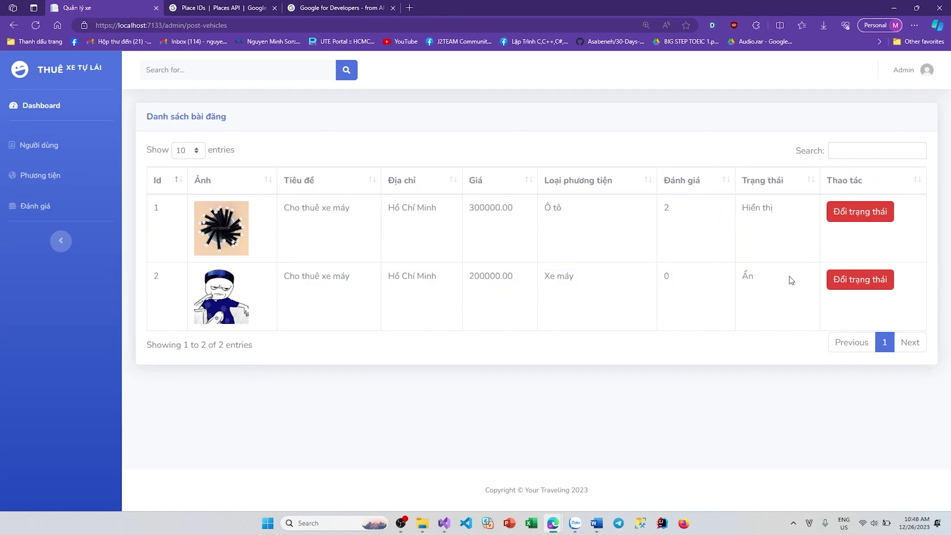
Step: Switch post 2 to Hiển thị and return to the admin user list
click(851, 282)
drag(778, 291, 727, 284)
click(51, 72)
drag(221, 25, 163, 25)
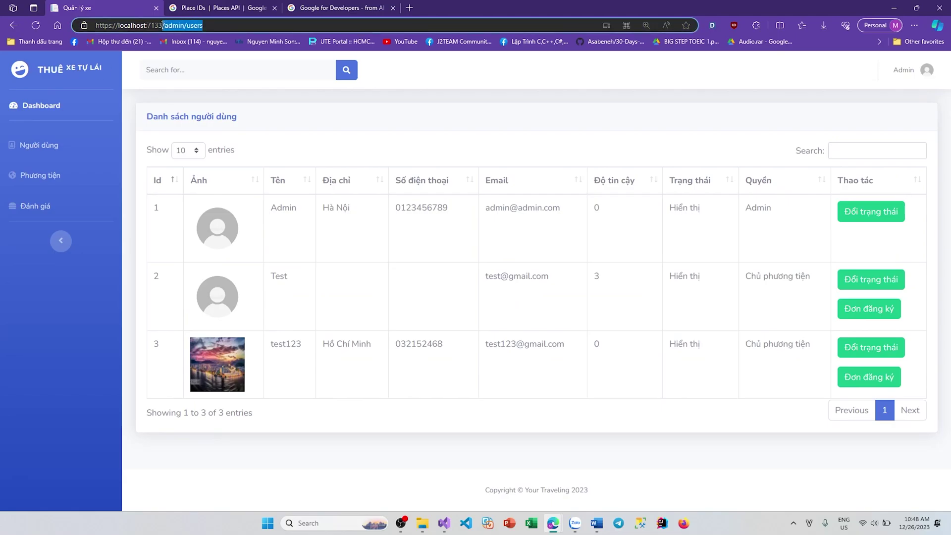
Step: Load the site home page and view the Winner X detail page
key(BackSpace)
key(Return)
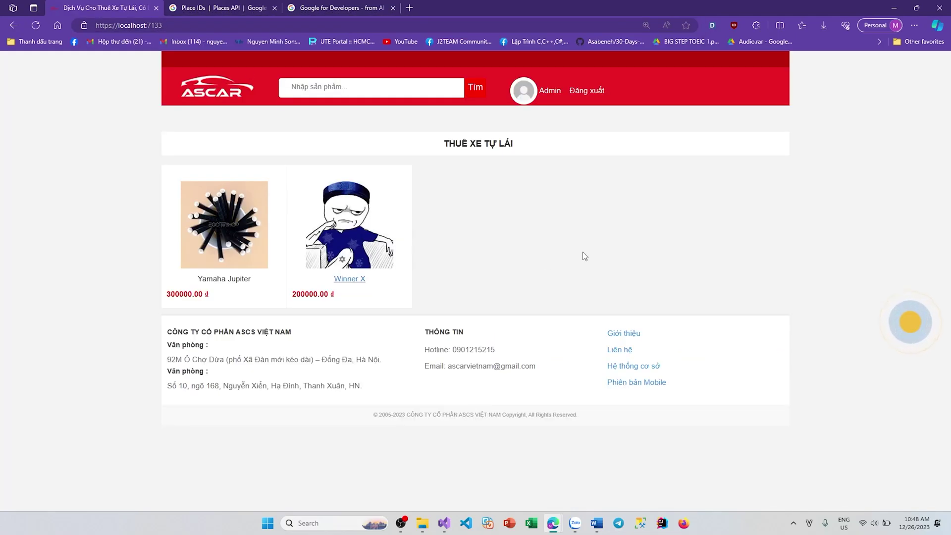
click(363, 270)
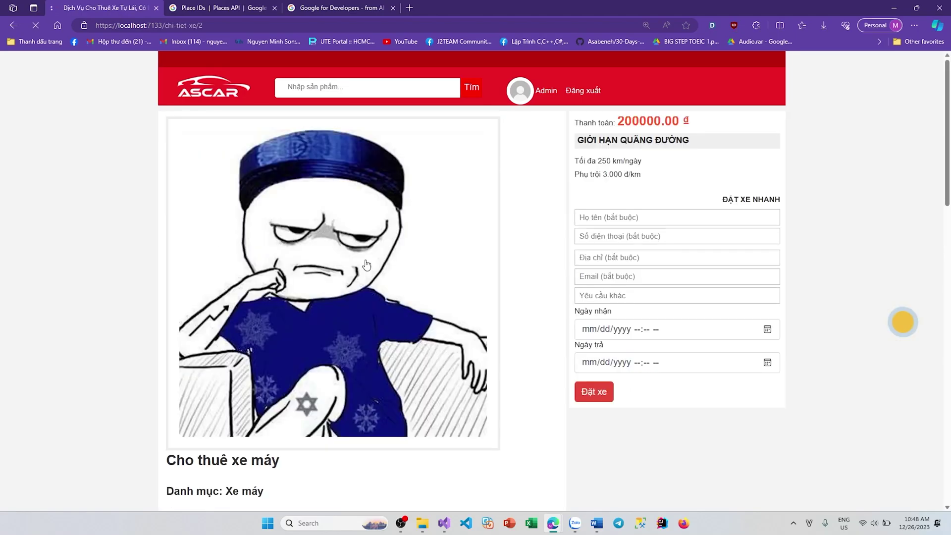
click(180, 94)
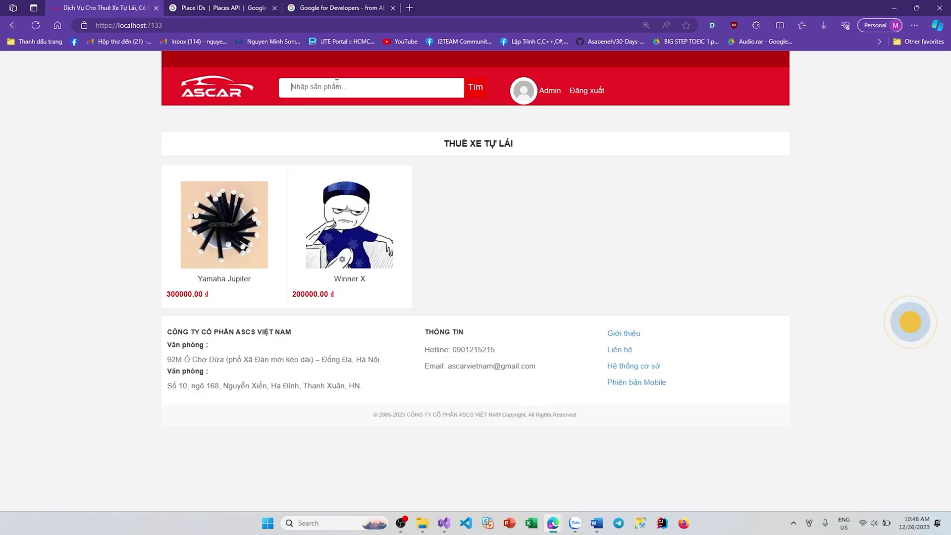
Step: Search the vehicles for honda, then for winner x
text(wi)
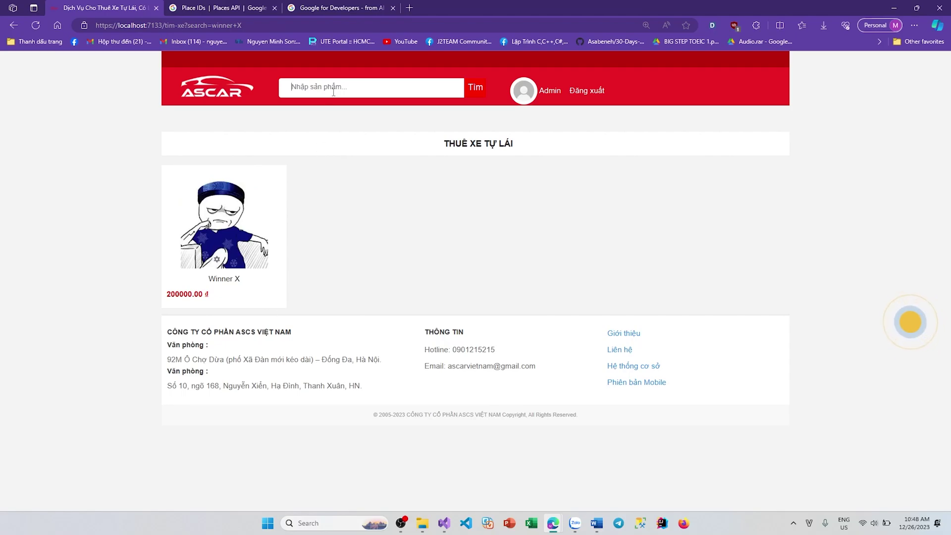
text(yama)
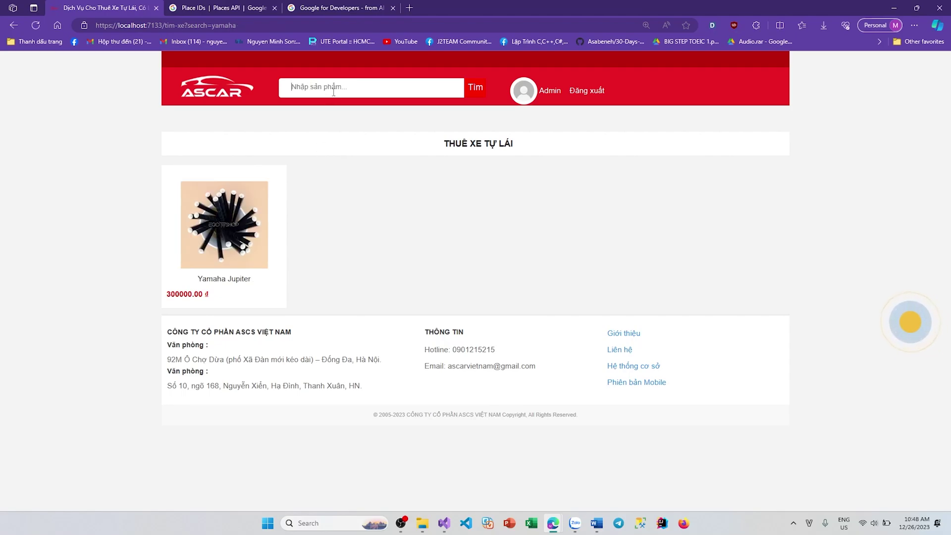
text(honda)
key(Return)
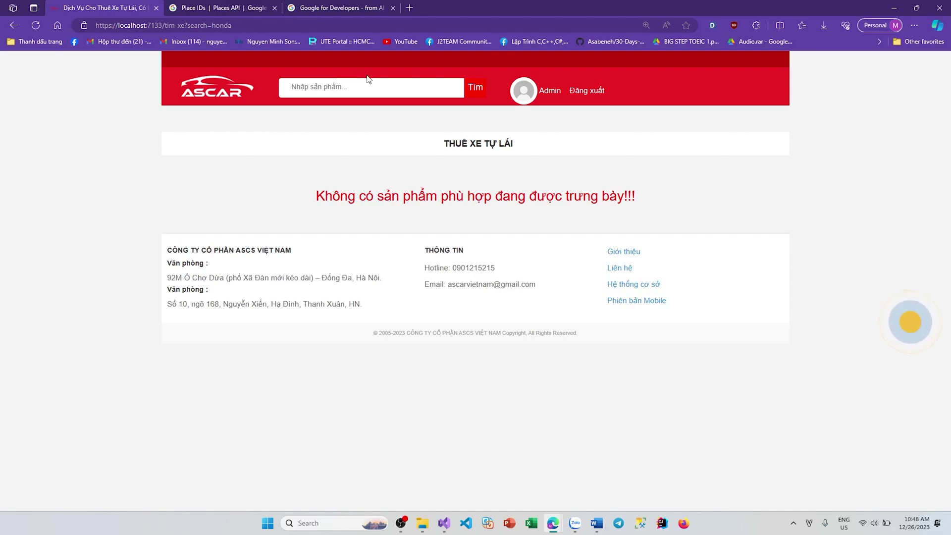
text(ju)
key(BackSpace)
key(BackSpace)
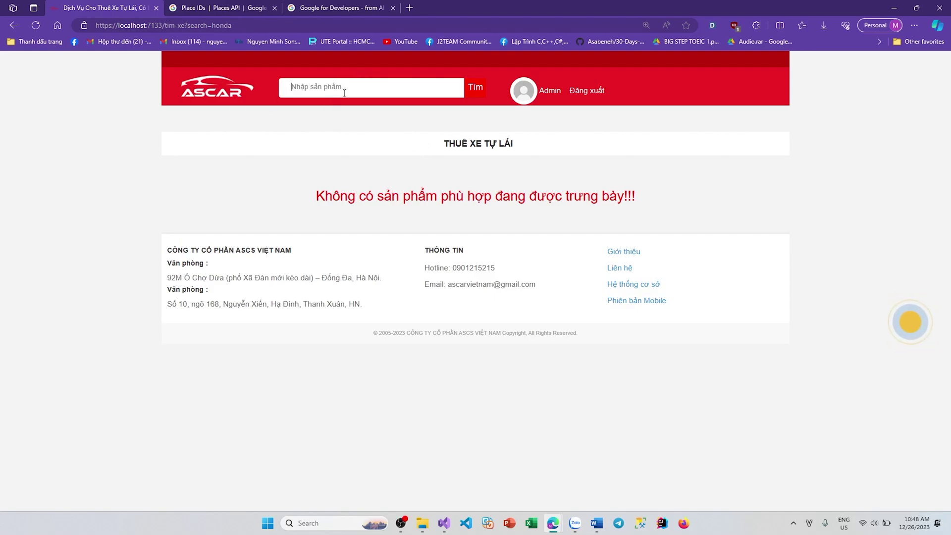
text(winner x)
key(Return)
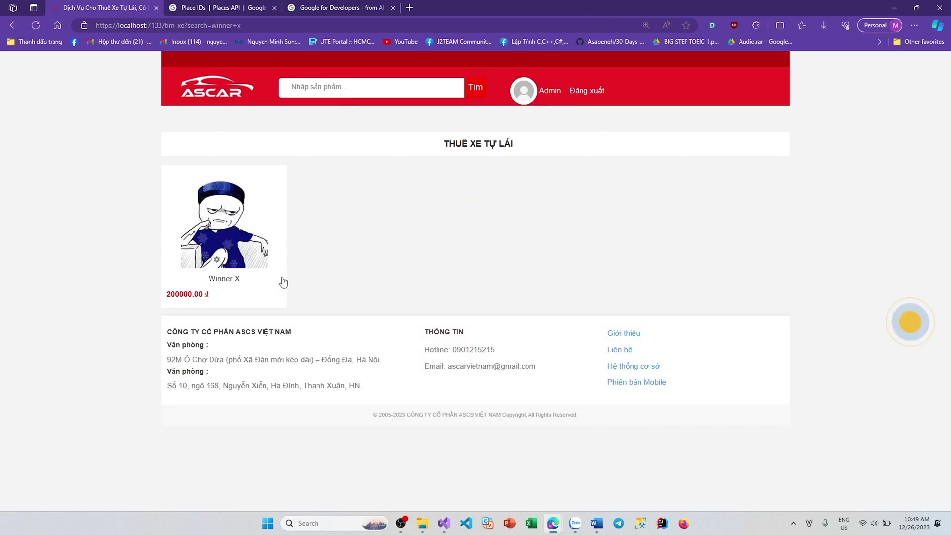
Step: Follow Winner X with Theo dõi, then delete it from the favourites table
click(283, 282)
scroll(544, 263, down, 8)
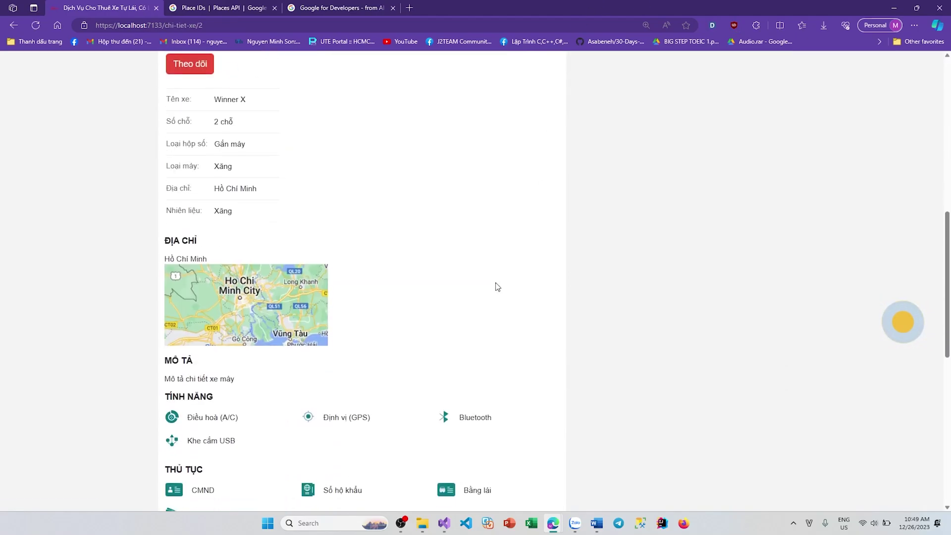
scroll(628, 190, up, 3)
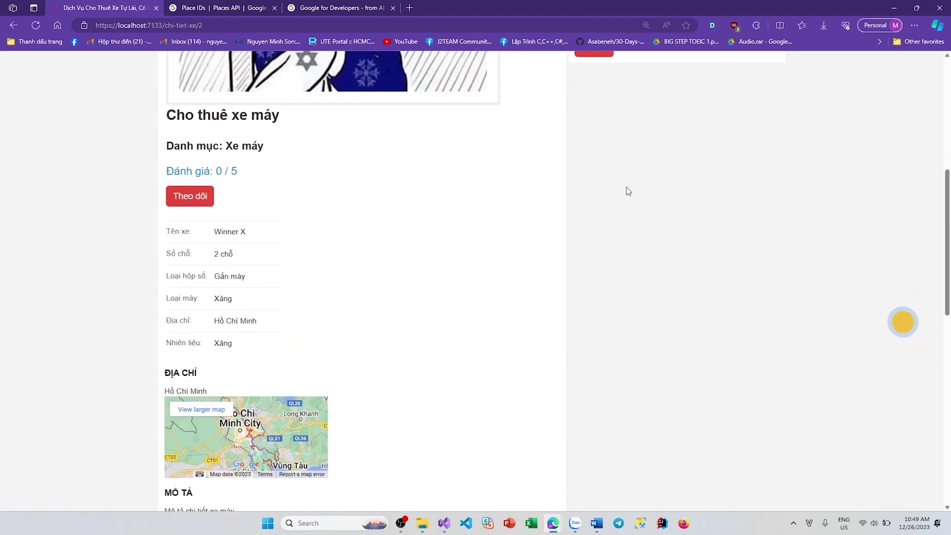
click(208, 202)
drag(535, 240, 684, 262)
click(713, 244)
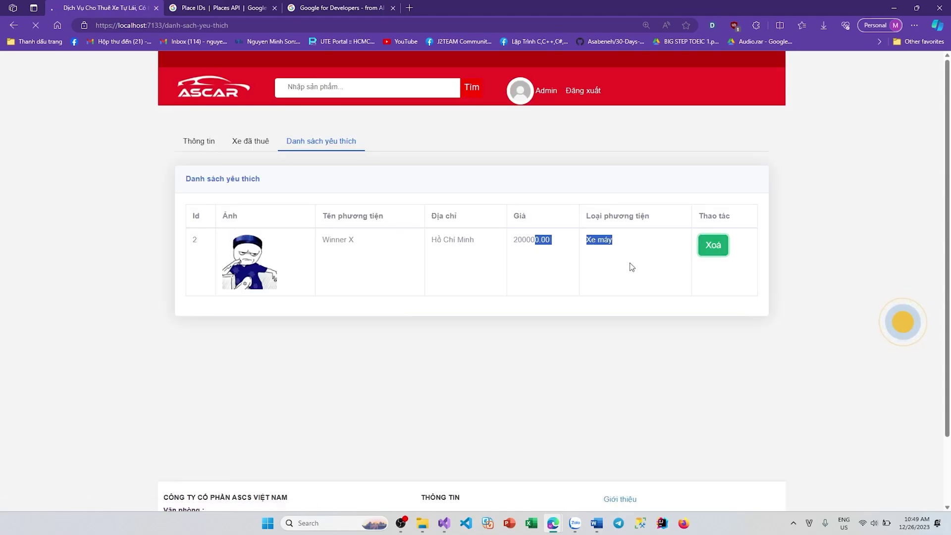
Step: Reopen the Winner X detail page from the home listing and scroll through it
click(212, 91)
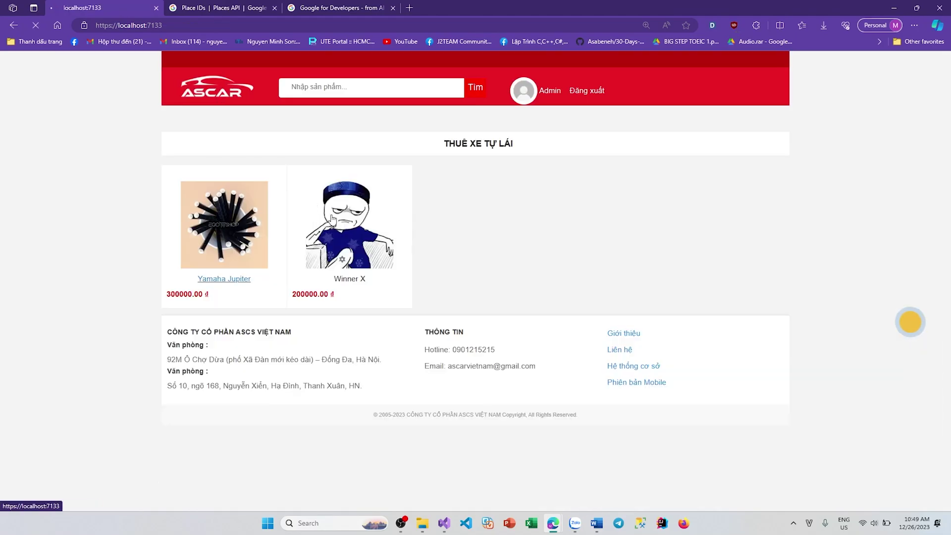
click(333, 224)
scroll(705, 307, down, 3)
scroll(704, 308, down, 5)
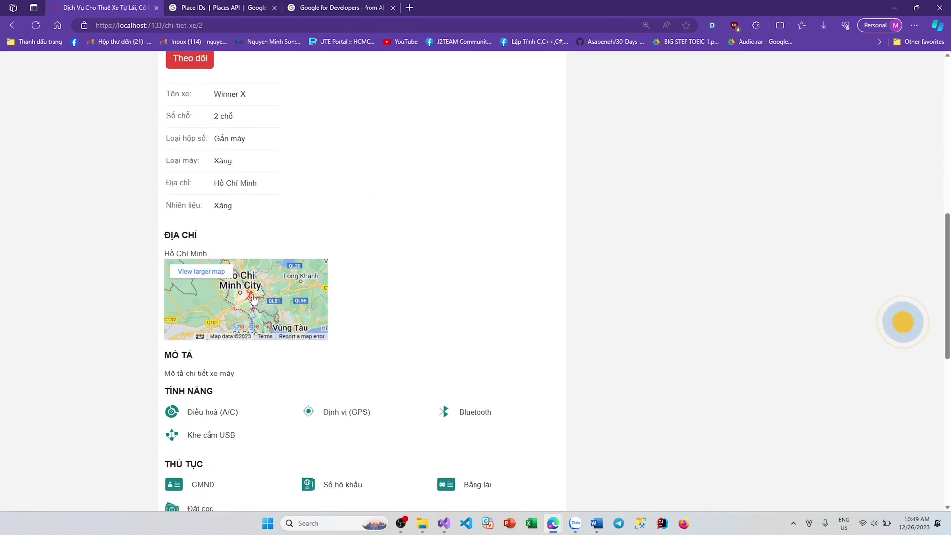
scroll(397, 317, down, 7)
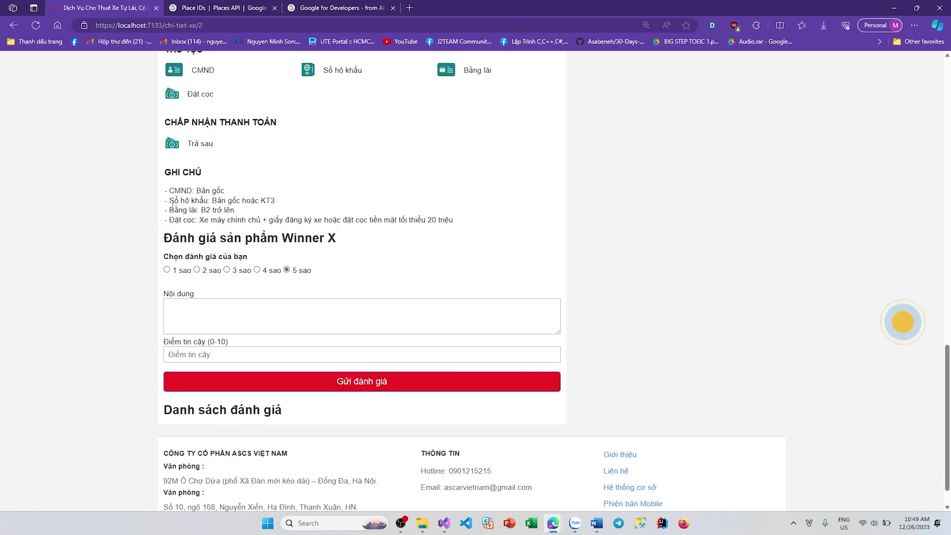
scroll(594, 306, up, 15)
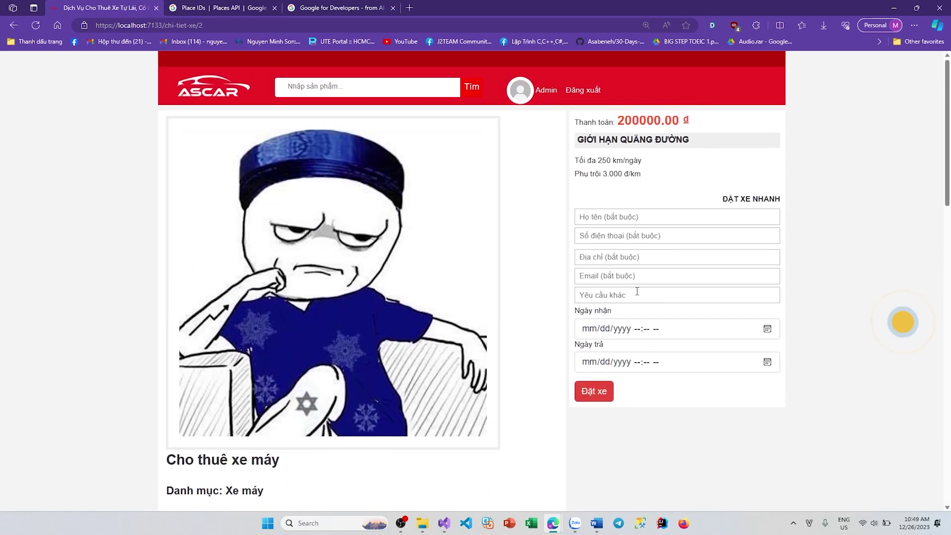
Step: Autofill the renter's details and set the pickup date to 12/27/2023
key(Down)
key(Down)
key(Return)
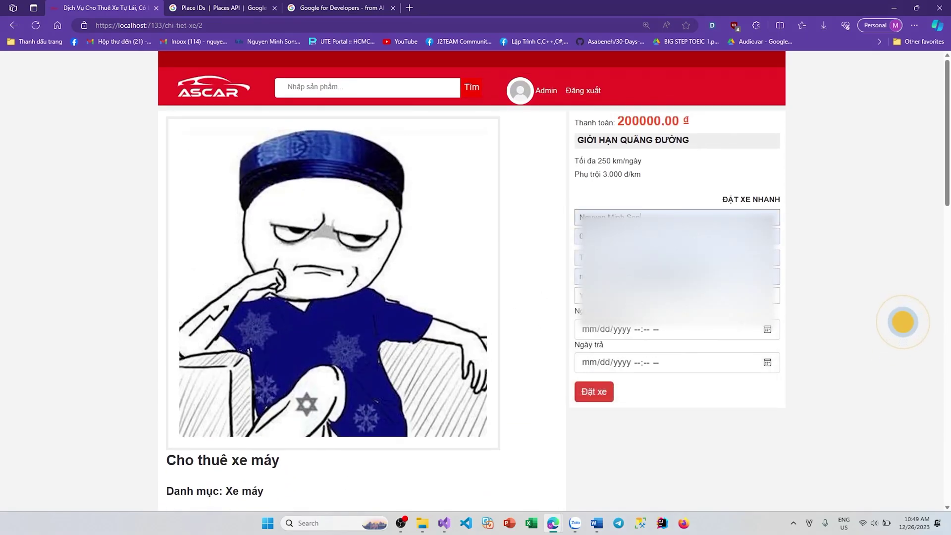
click(768, 329)
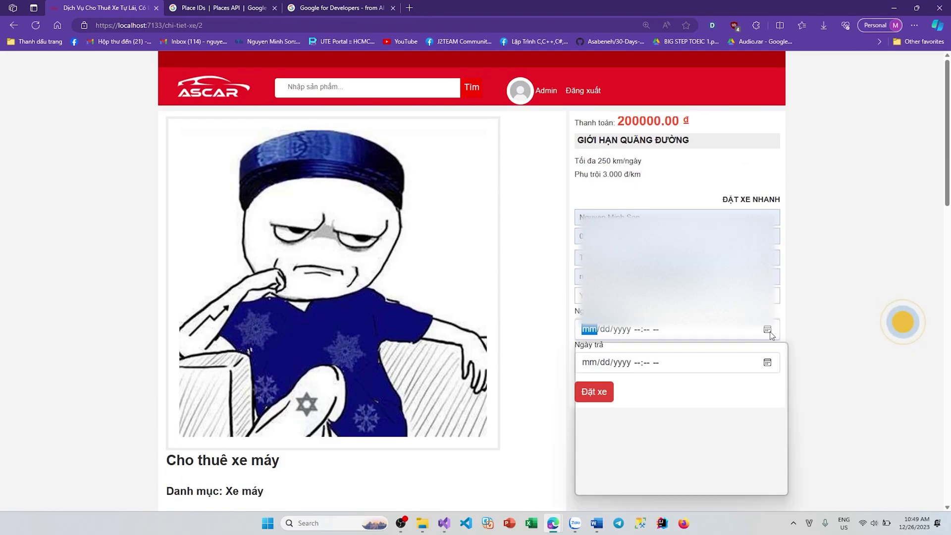
click(634, 450)
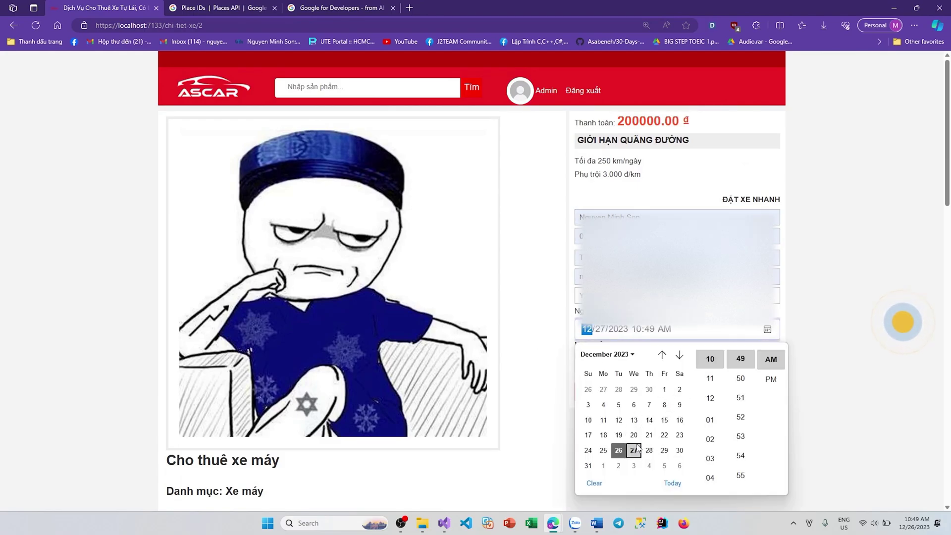
click(833, 413)
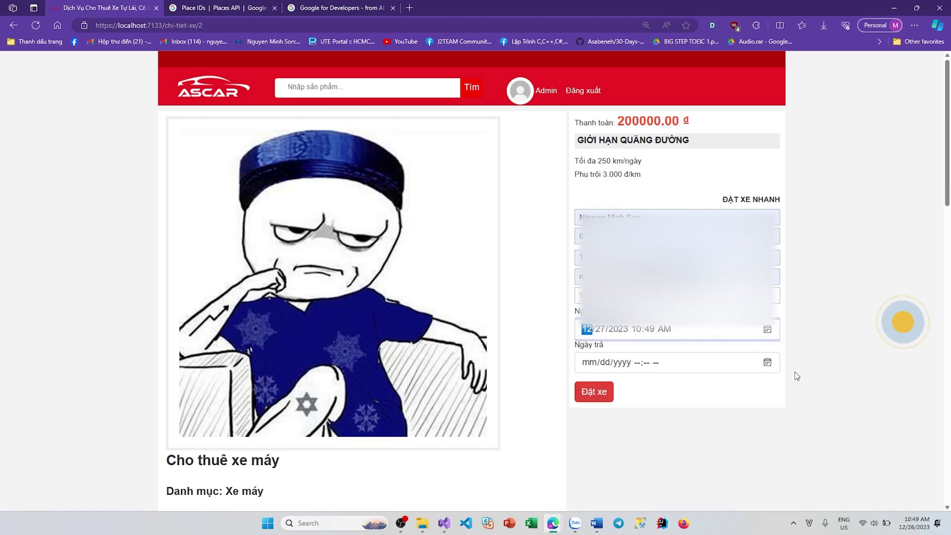
Step: Set the return date to 01/06/2024 and submit the Winner X booking
click(768, 365)
click(767, 364)
click(679, 325)
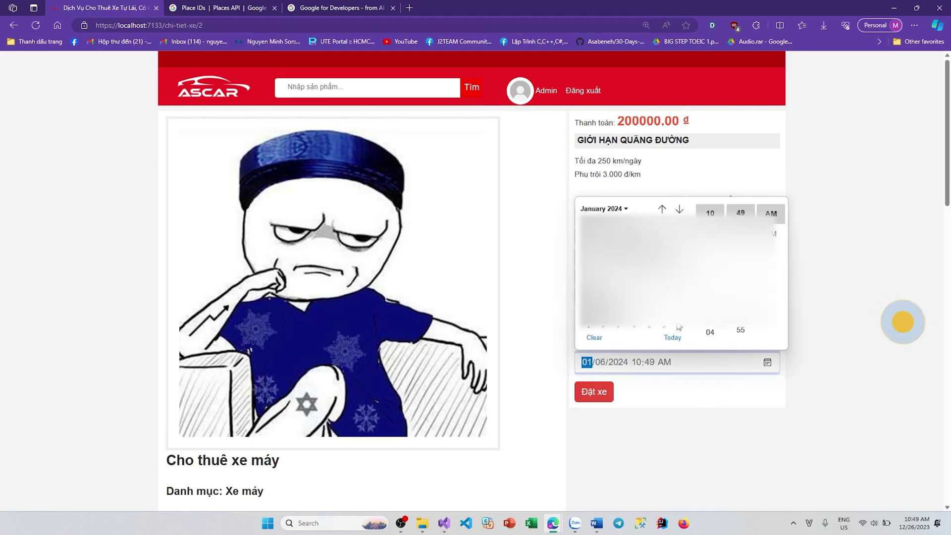
click(656, 397)
click(602, 399)
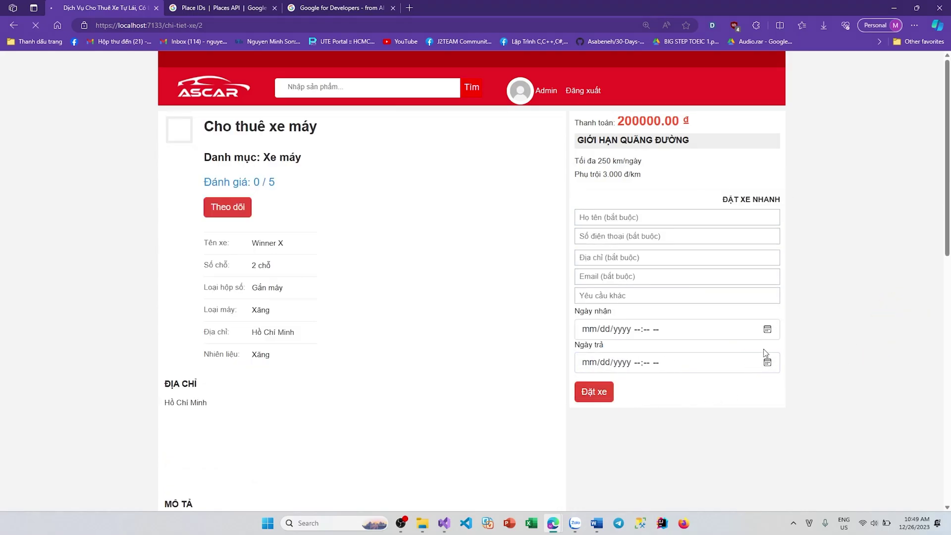
click(562, 80)
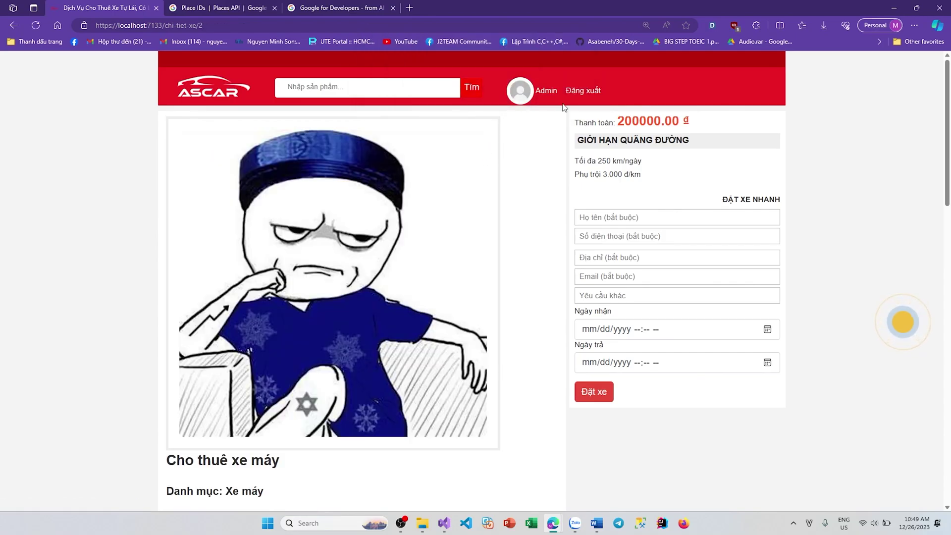
Step: Open the account's rented-vehicles list and the Winner X booking's vehicle detail page
click(548, 93)
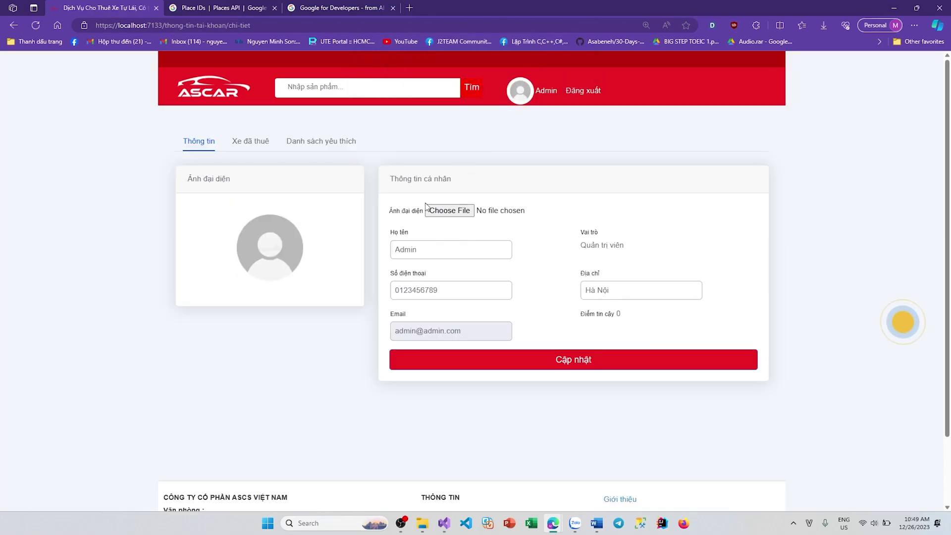
click(250, 142)
drag(471, 252, 603, 280)
click(709, 292)
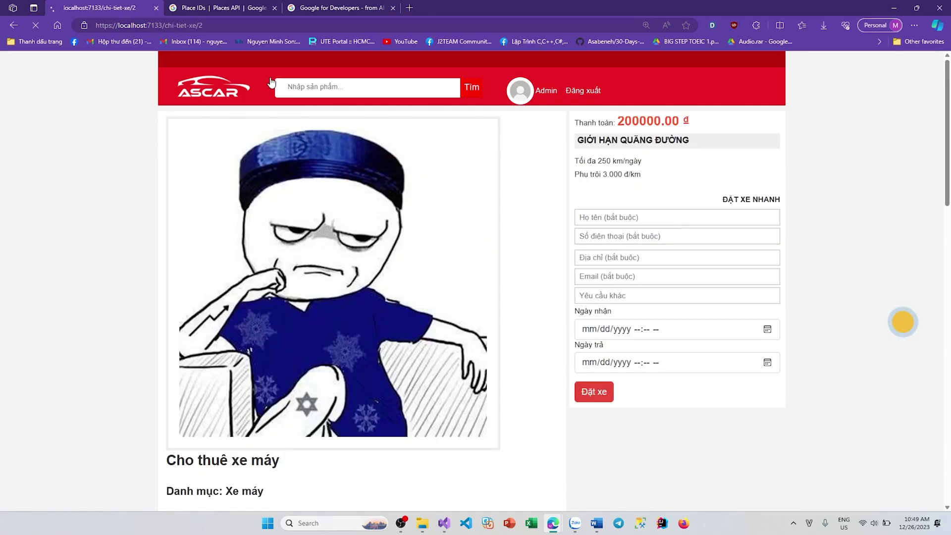
scroll(728, 324, down, 5)
scroll(726, 324, up, 6)
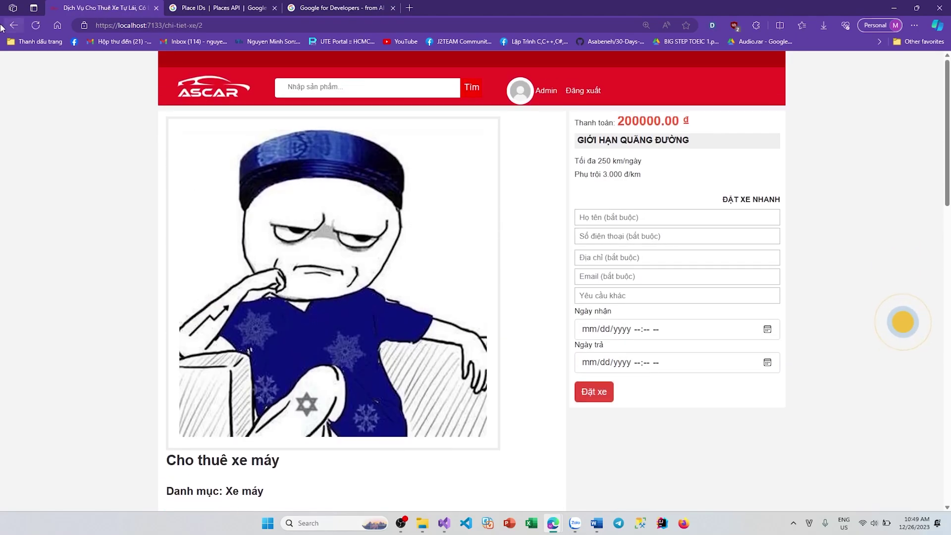
Step: Return to the rented-vehicles list and review the booking's price and dates, 12/27/2023–1/6/2024
click(13, 25)
drag(211, 257, 584, 316)
click(584, 316)
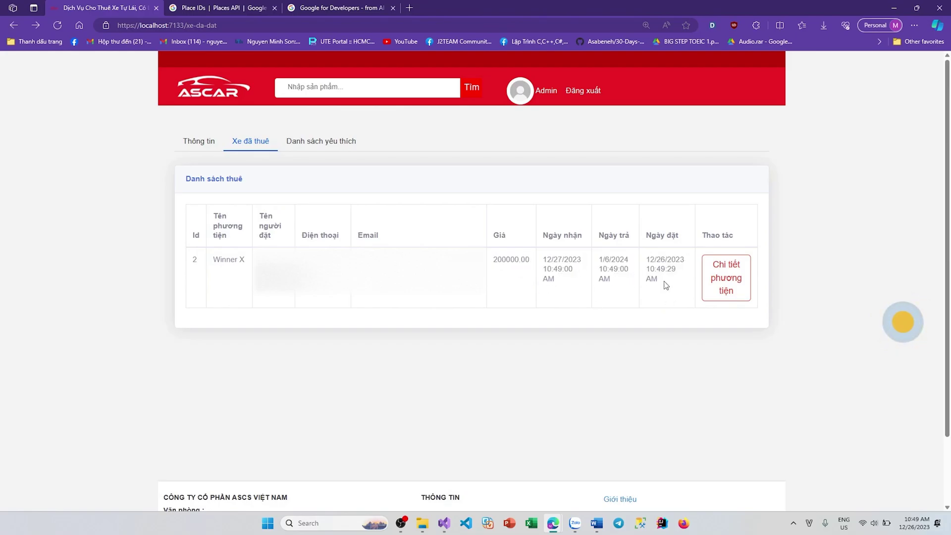
drag(665, 282, 601, 295)
click(601, 295)
Step: Sign out and sign back in as the partner account using its saved login
click(588, 97)
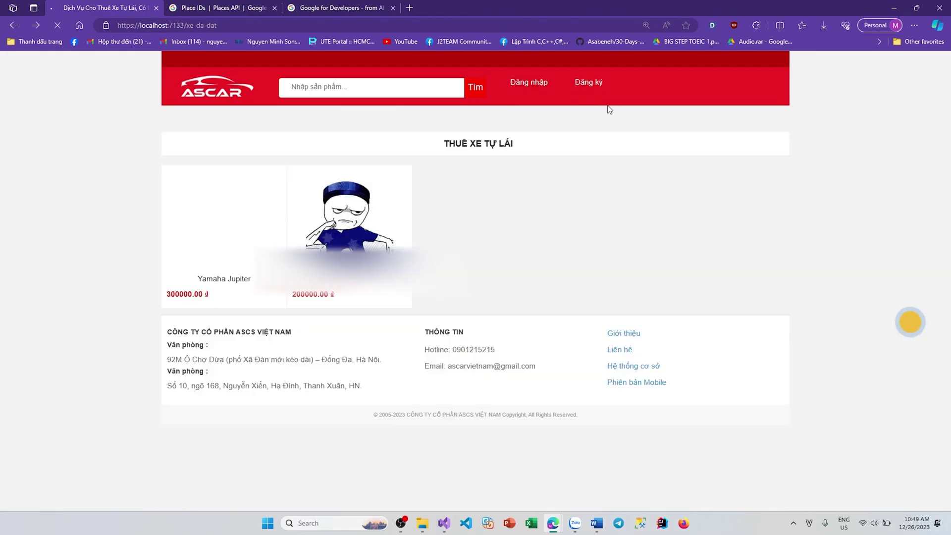
click(539, 87)
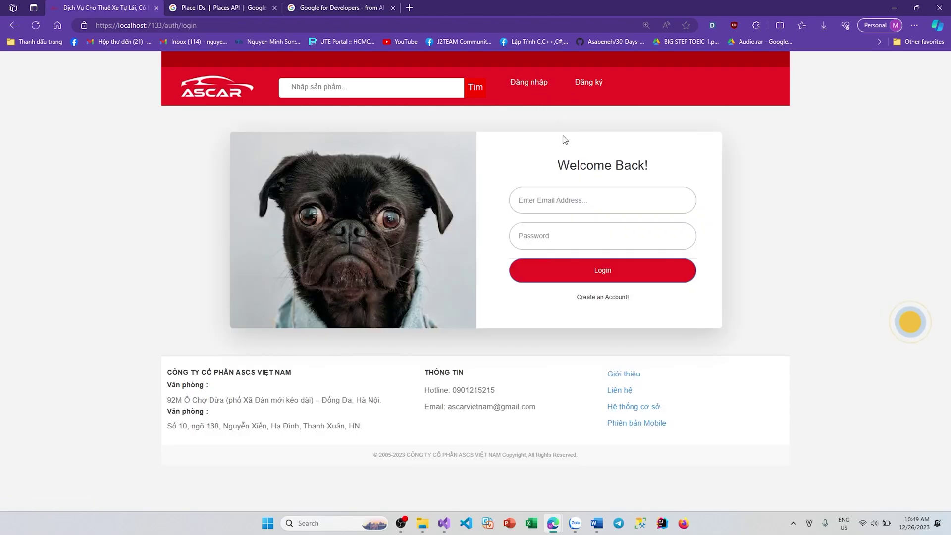
click(603, 201)
click(576, 256)
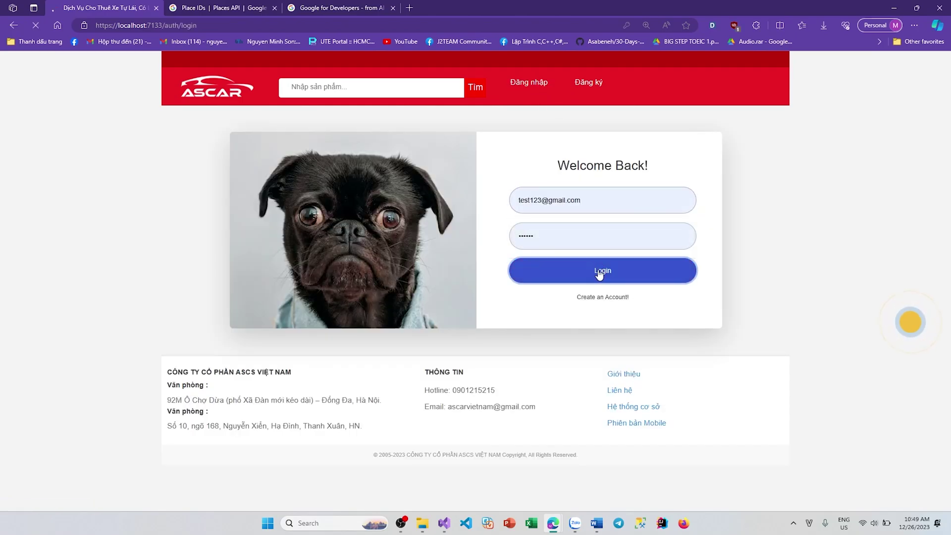
click(601, 271)
Step: Open the partner's posts and review the Winner X renter booking's price and dates
click(537, 96)
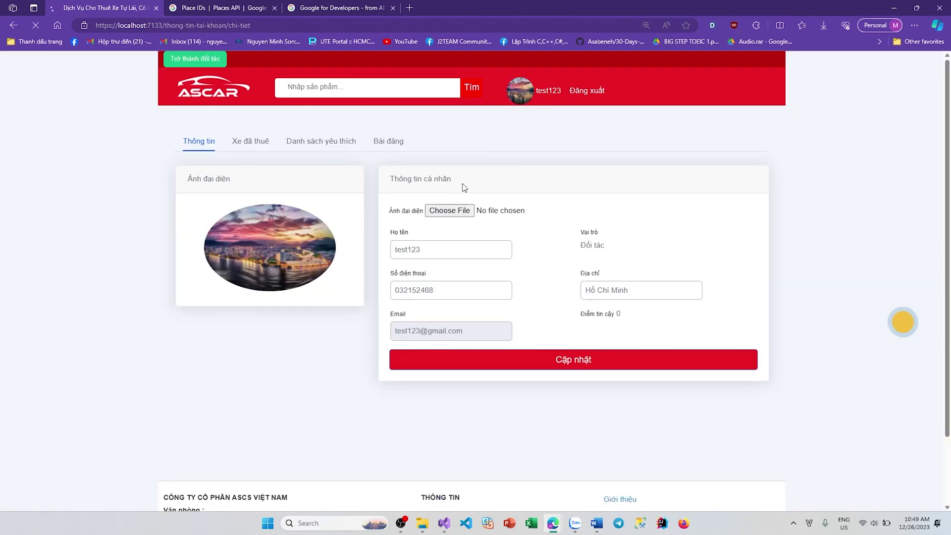
click(387, 145)
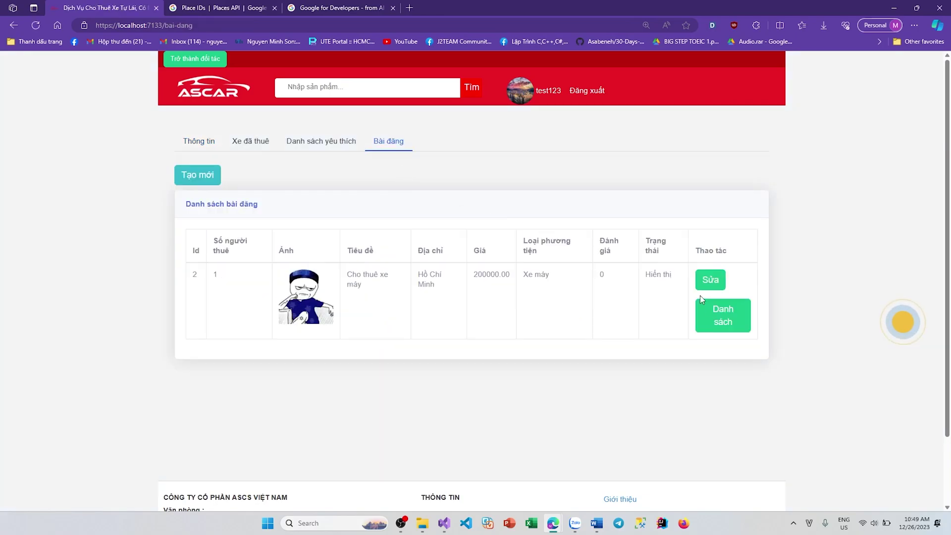
click(724, 322)
drag(216, 244, 525, 273)
click(536, 276)
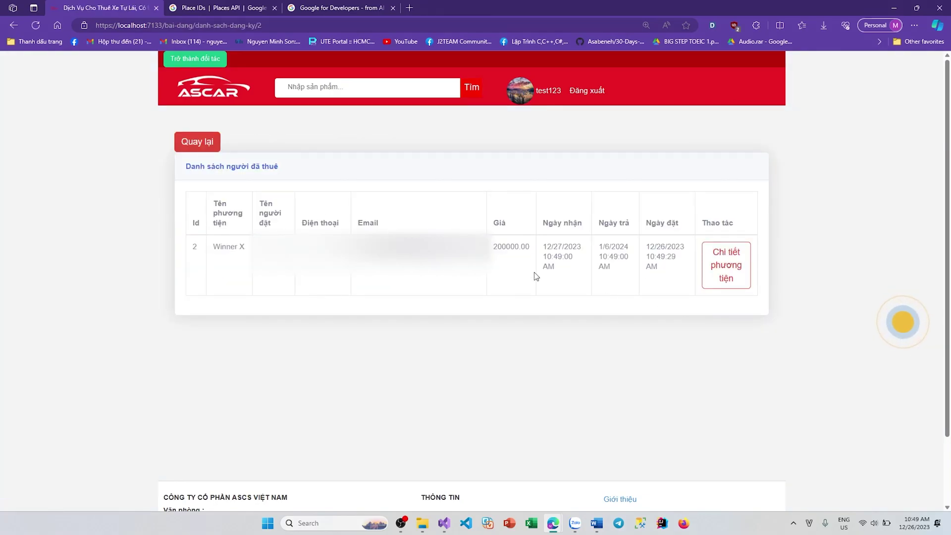
drag(302, 174, 240, 194)
drag(252, 246, 654, 267)
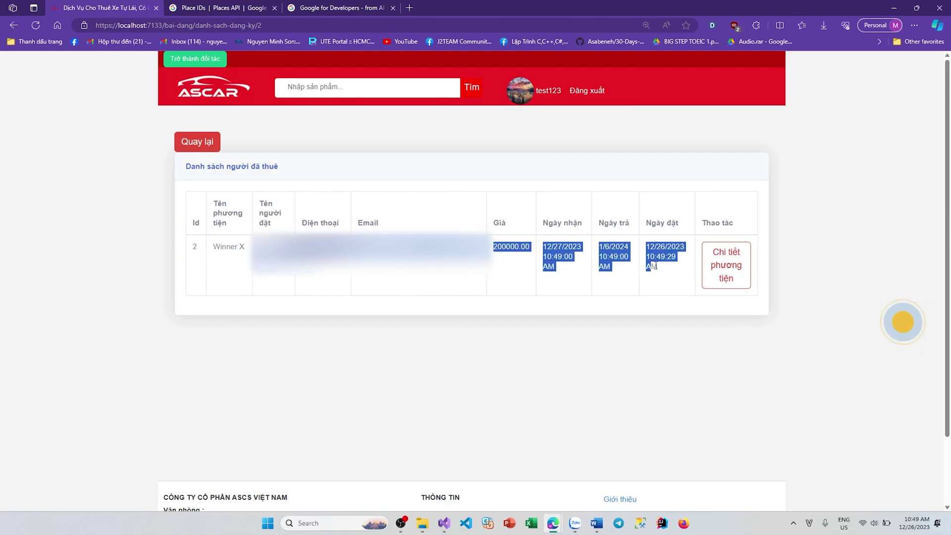
drag(204, 253, 432, 279)
click(432, 278)
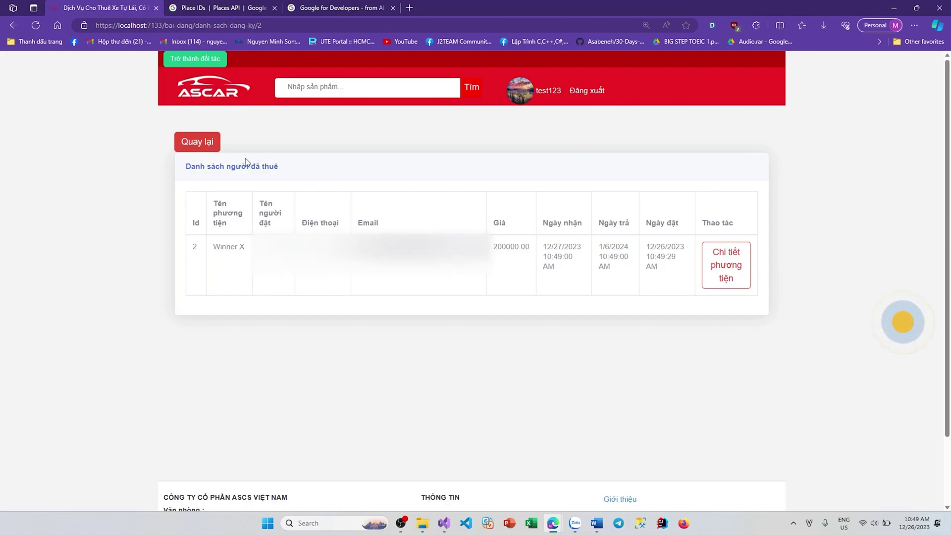
Step: Check the Winner X post details, browse the profile, rented and favourites tabs, then go home
click(286, 171)
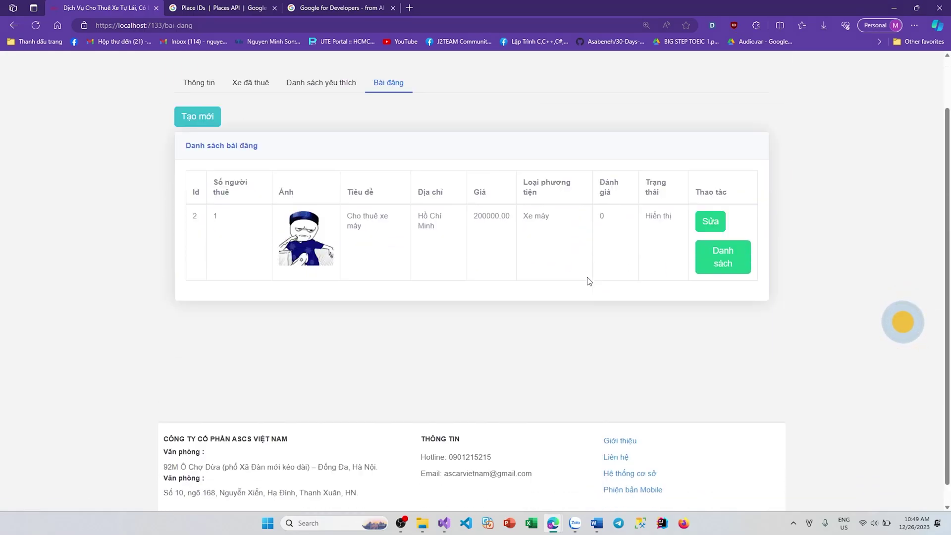
drag(579, 319, 382, 297)
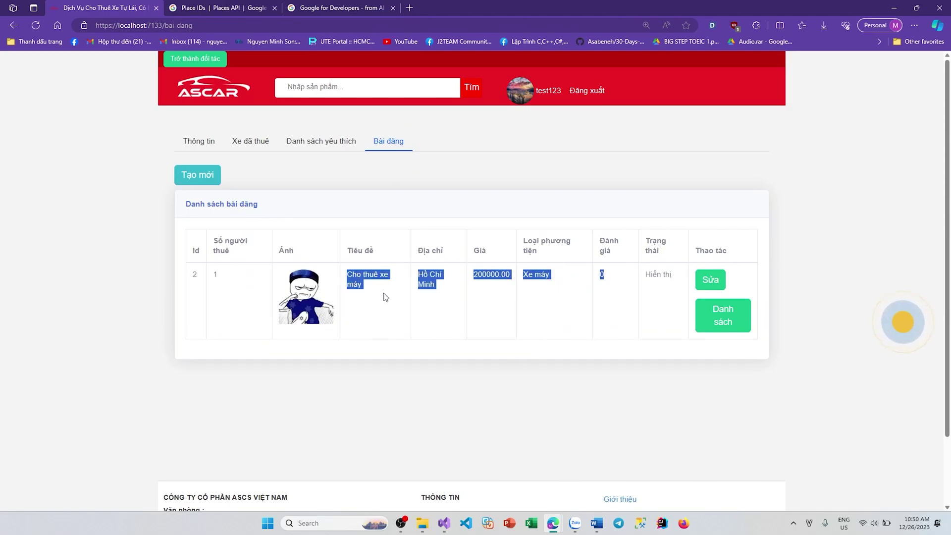
click(595, 338)
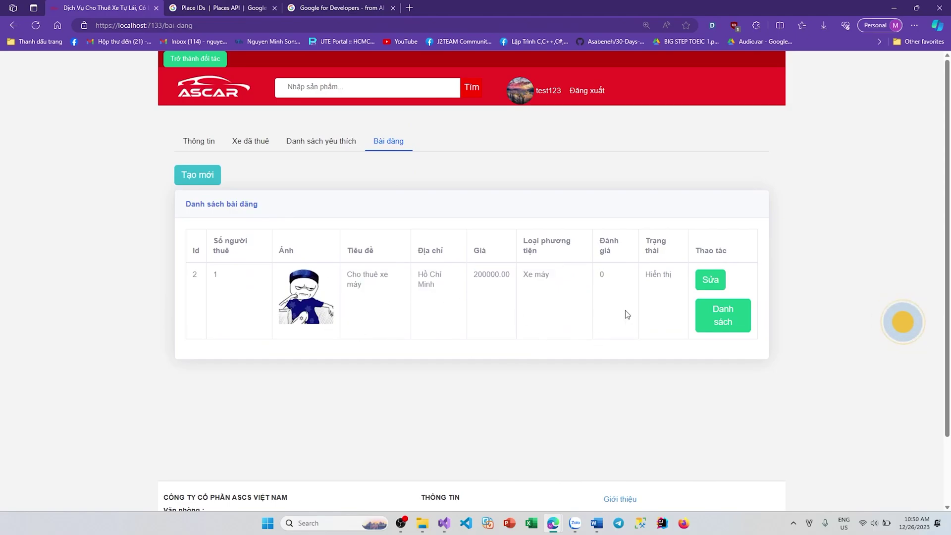
click(203, 143)
click(256, 145)
click(327, 145)
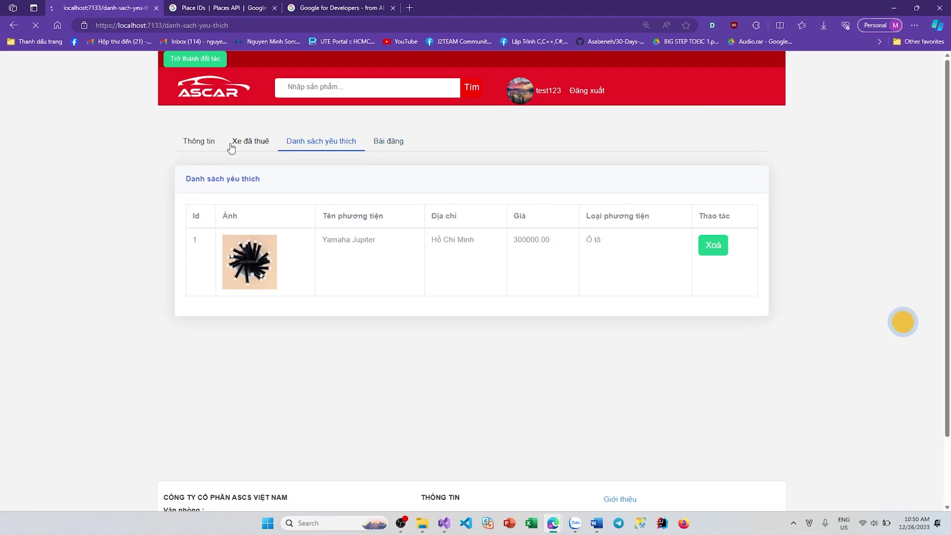
click(198, 142)
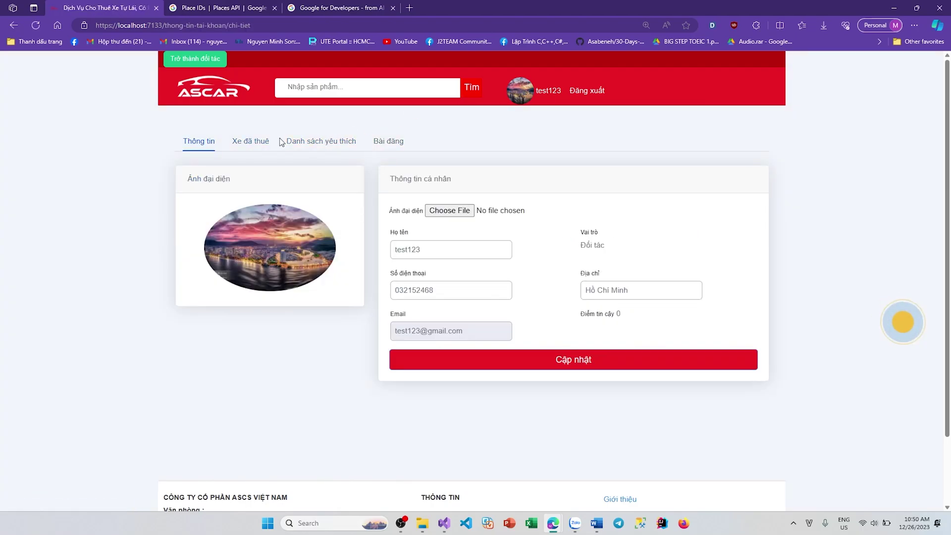
click(223, 95)
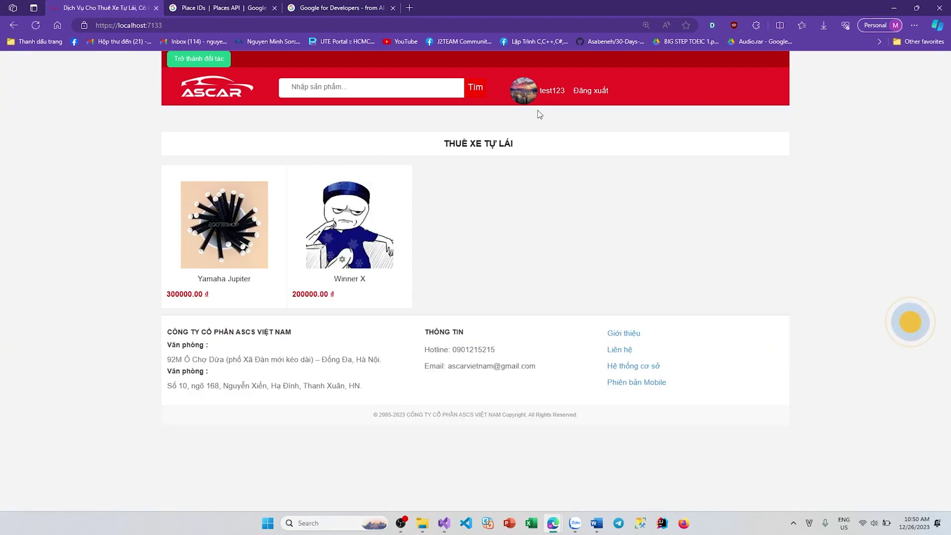
Step: Sign out of the partner account and sign in as the administrator via saved login
click(592, 90)
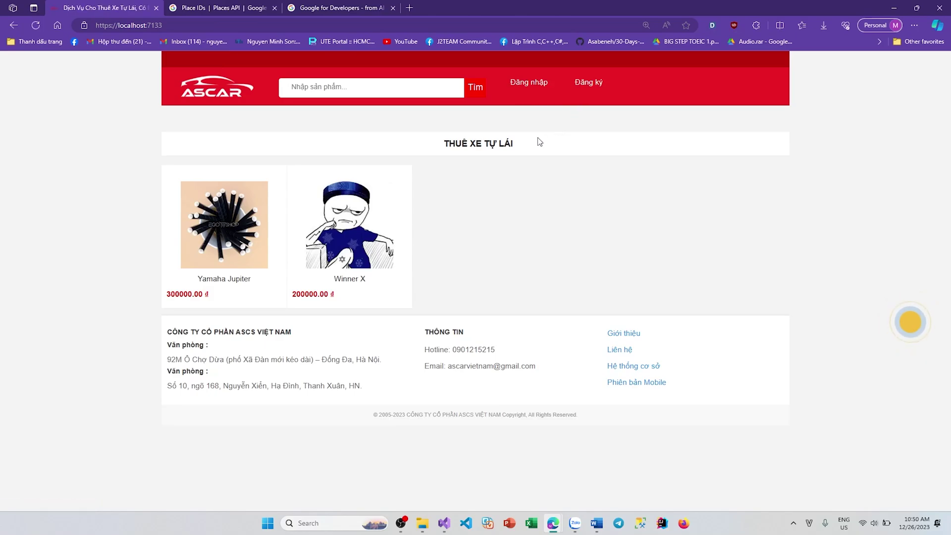
click(532, 84)
click(602, 208)
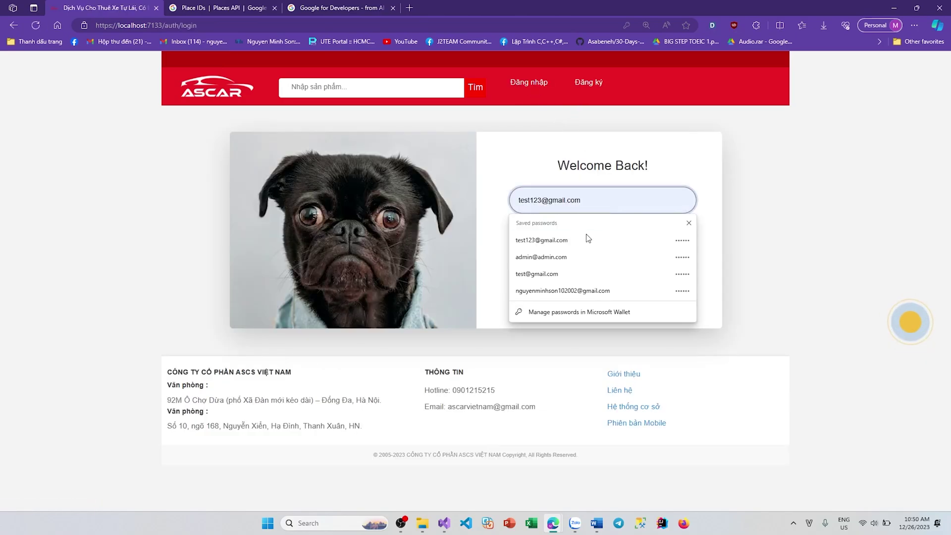
click(570, 259)
click(574, 269)
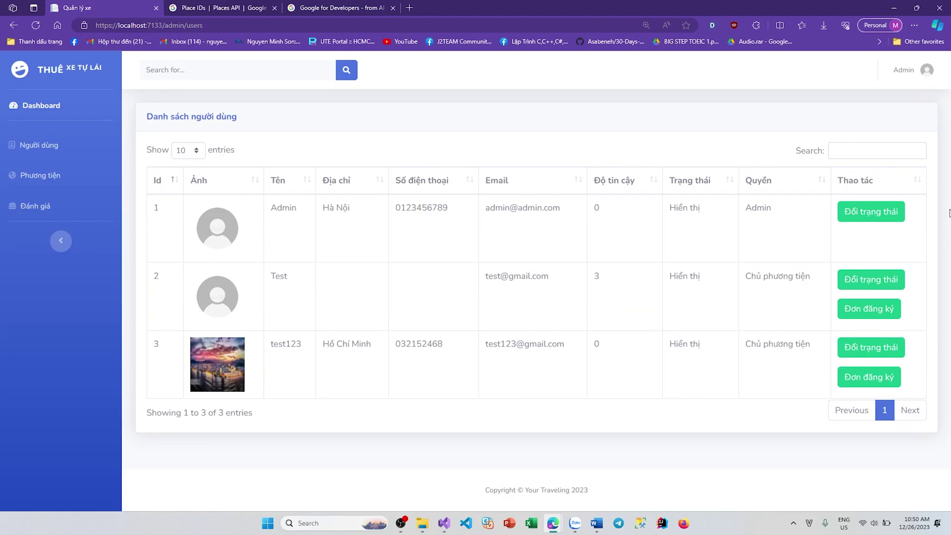
Step: Load the site's home page and open the Winner X listing
drag(203, 25, 162, 25)
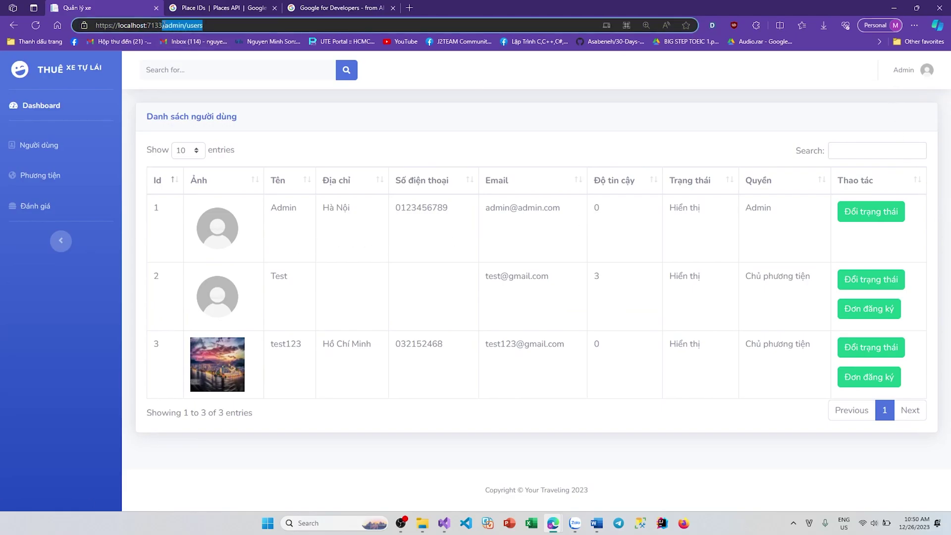
key(BackSpace)
key(Return)
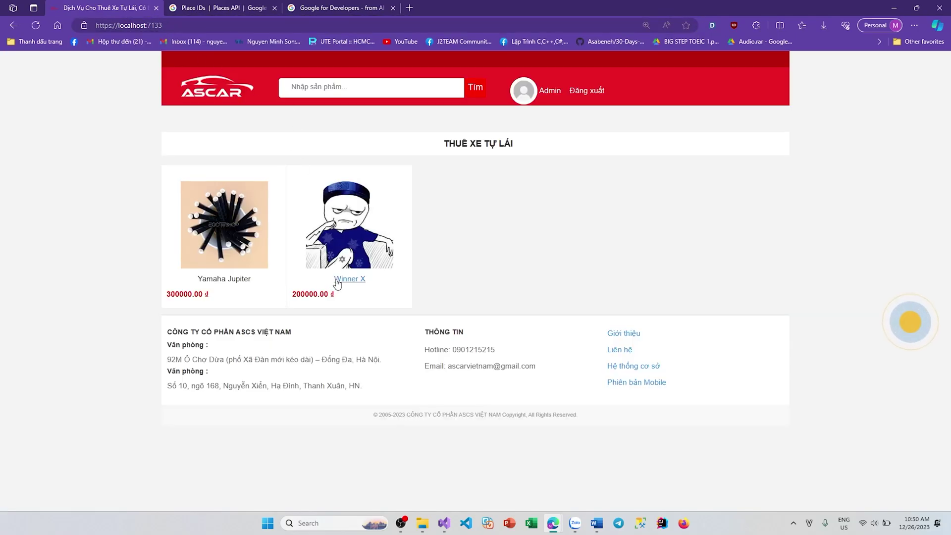
click(334, 279)
scroll(319, 299, down, 20)
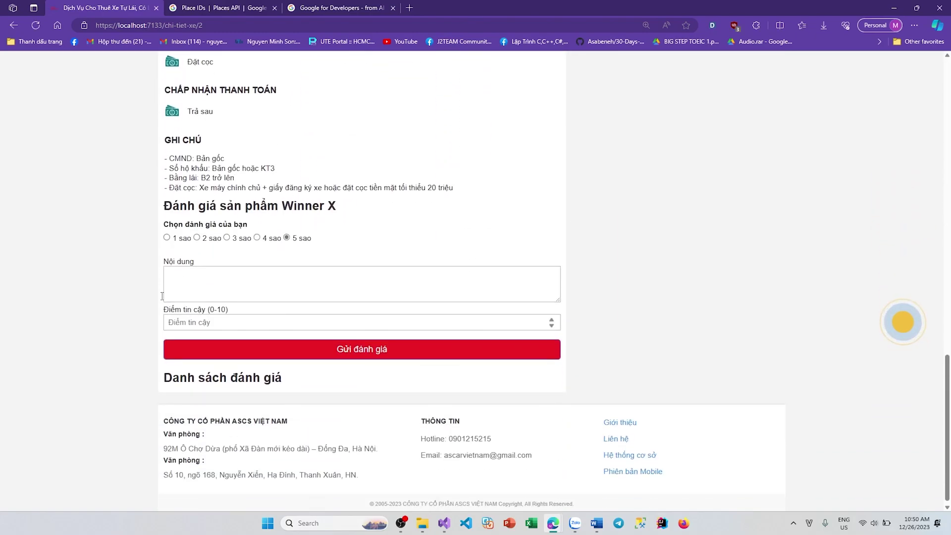
Step: Submit a 4-star review reading 'Xe khá Tốt' with trust score 8
click(258, 235)
click(252, 279)
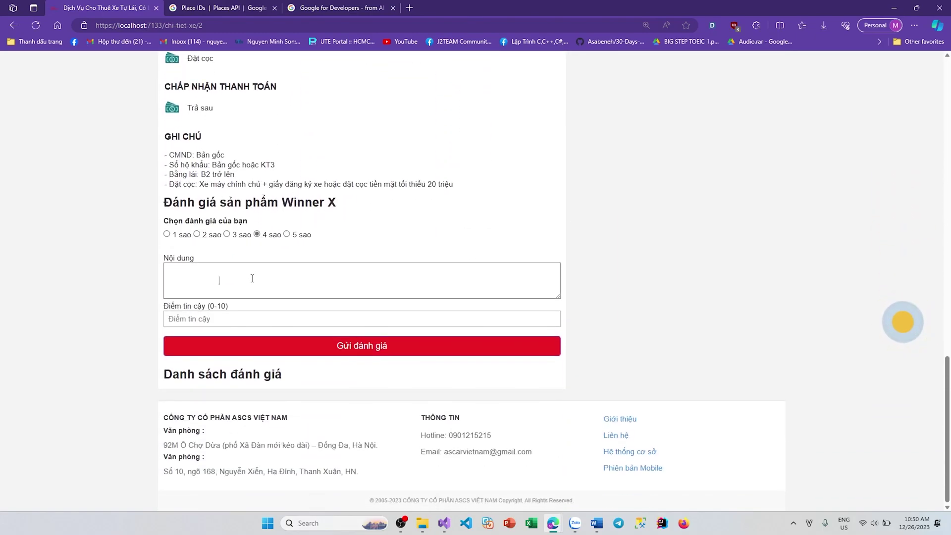
key(ctrl+a)
text(Tố)
click(241, 318)
text(8)
click(210, 276)
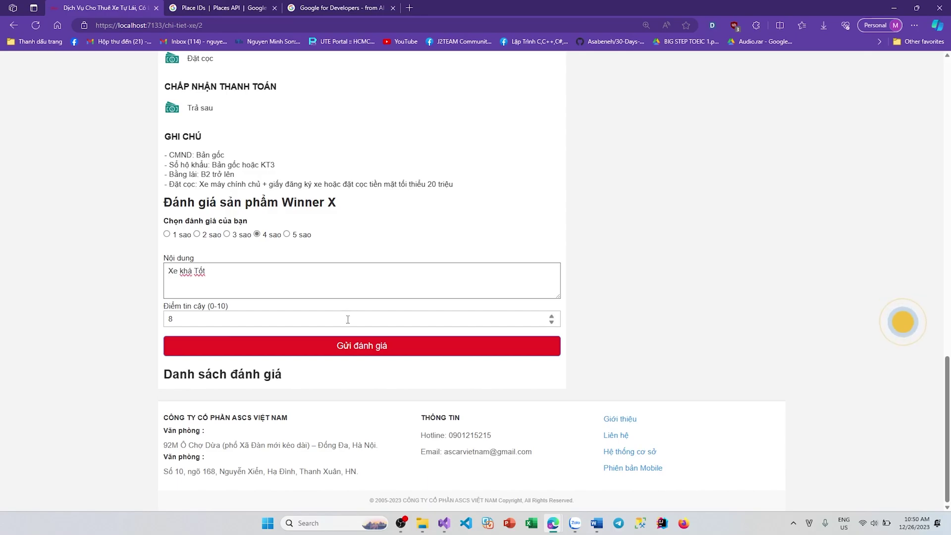
click(348, 345)
Step: Check the posted review on Winner X and close the Google developers and Places API tabs
scroll(586, 288, down, 2)
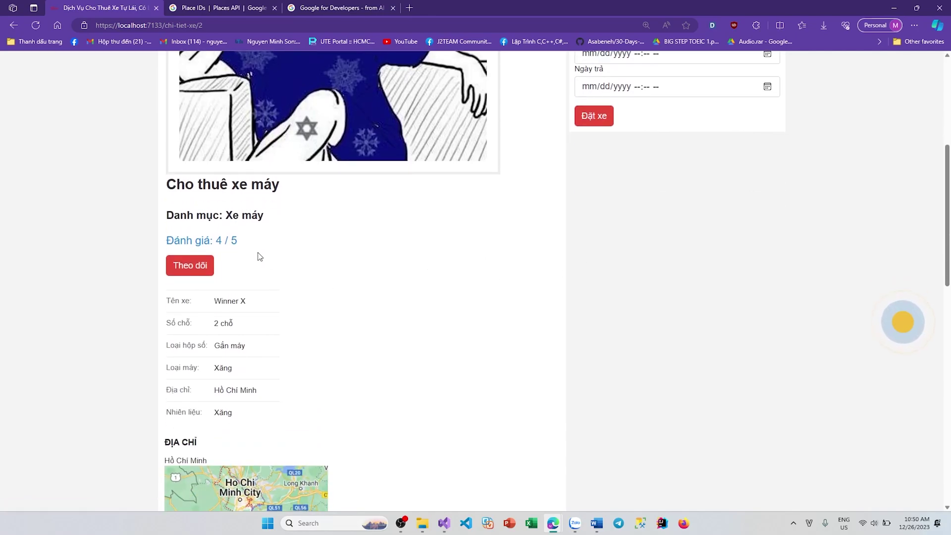
drag(243, 245, 214, 242)
click(273, 249)
scroll(273, 248, down, 10)
scroll(276, 248, down, 3)
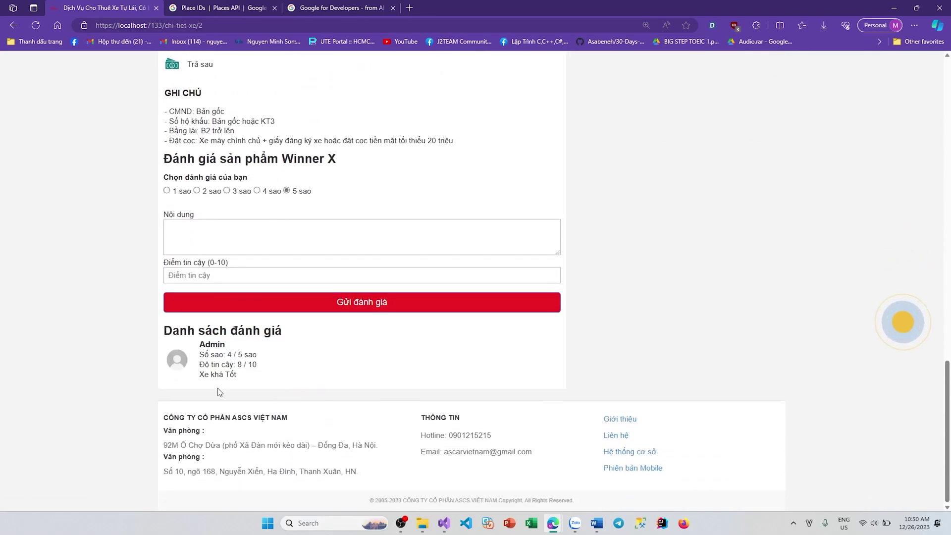
drag(291, 378, 204, 355)
click(295, 357)
scroll(527, 362, up, 20)
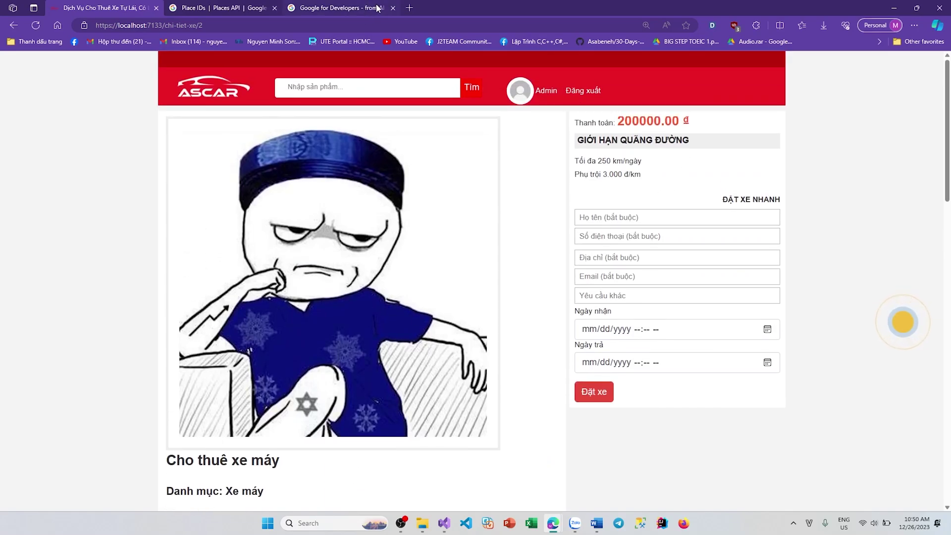
click(393, 8)
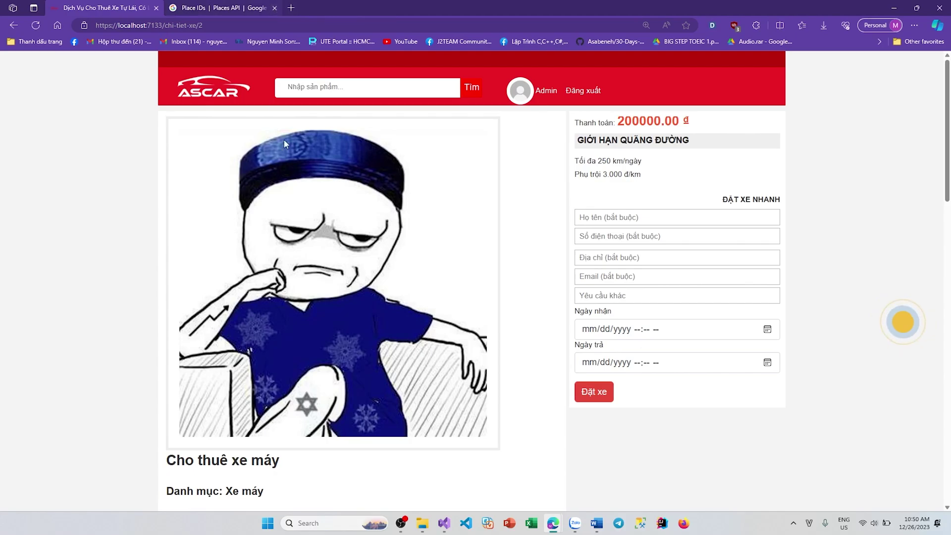
click(274, 7)
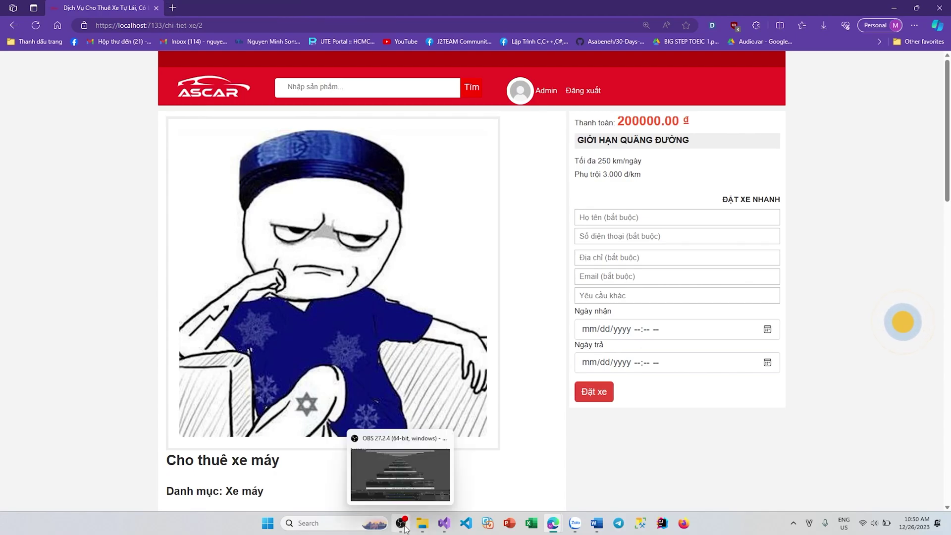